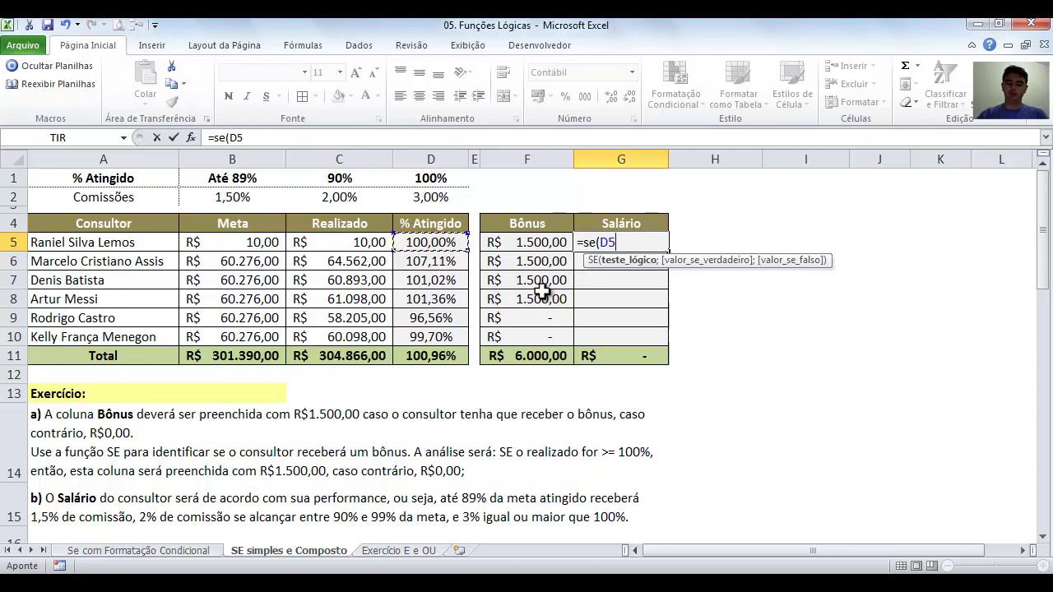
- In the SE formula in G5, complete the test as D5>=D1 and return D2*C5 when it is true
click(435, 178)
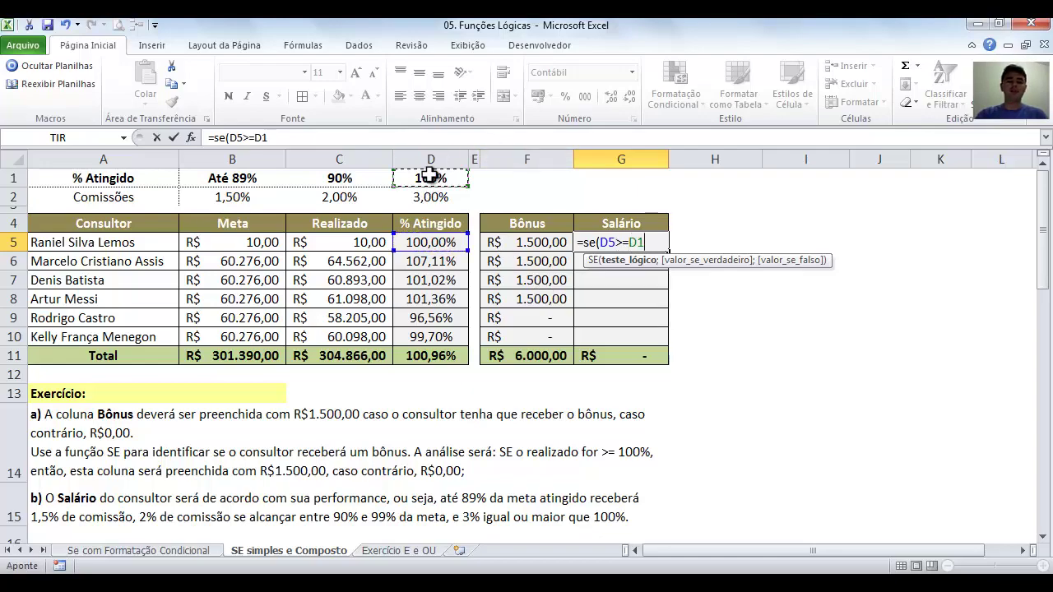
text(;)
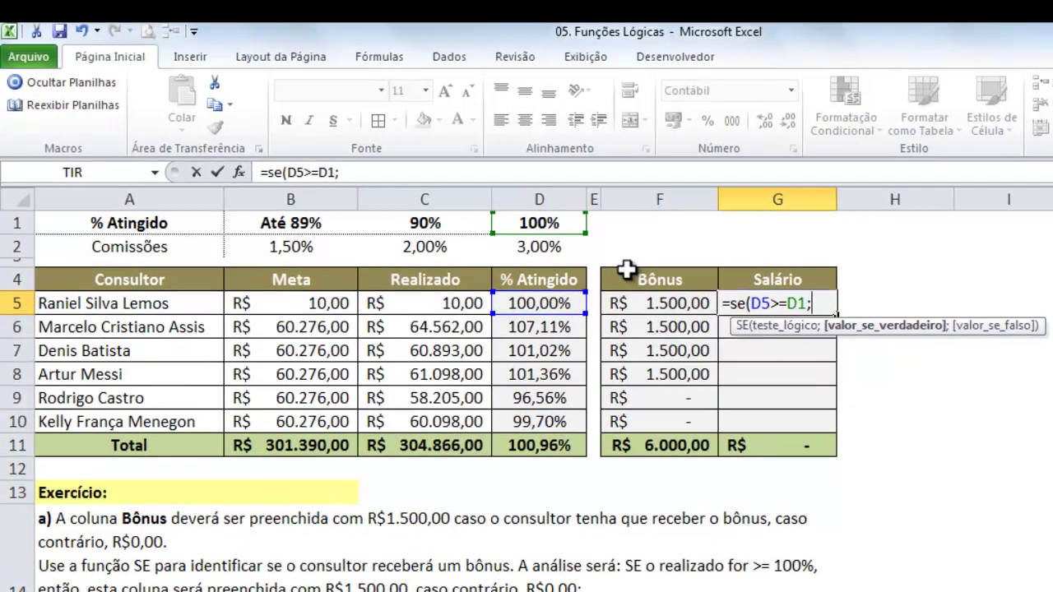
click(508, 225)
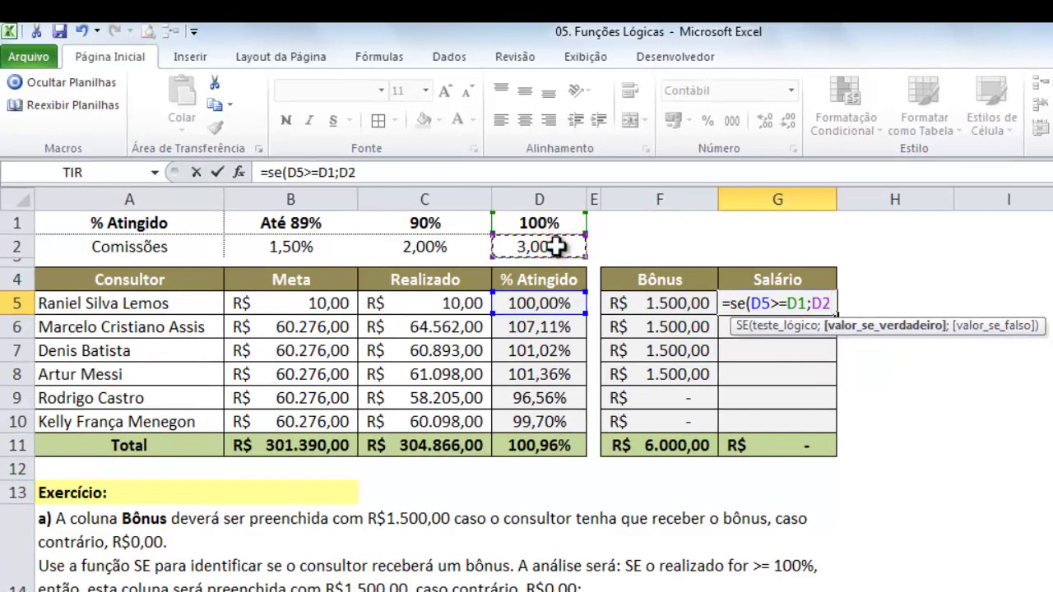
text(*)
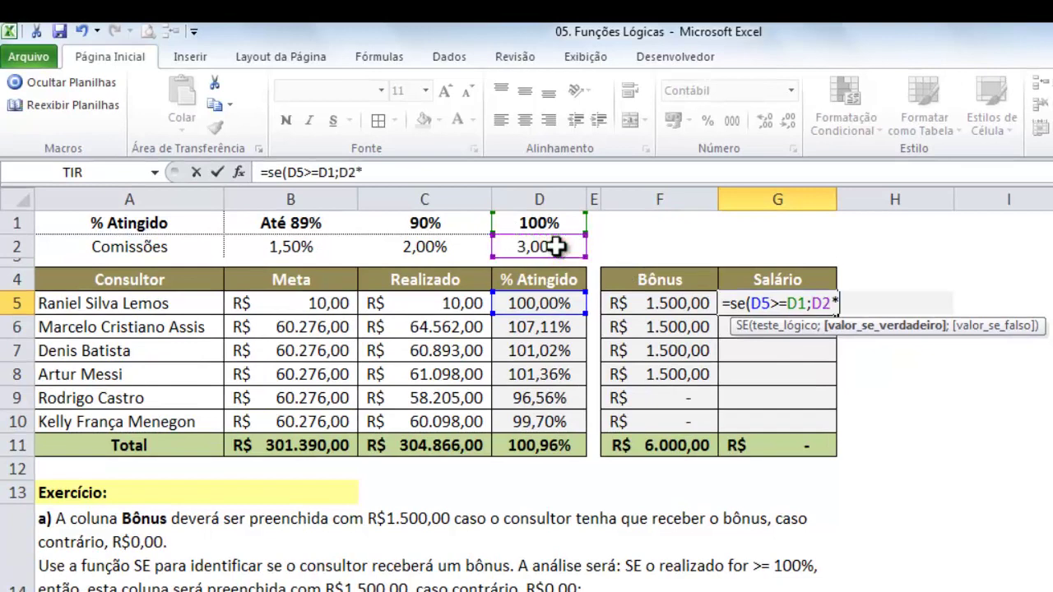
click(429, 304)
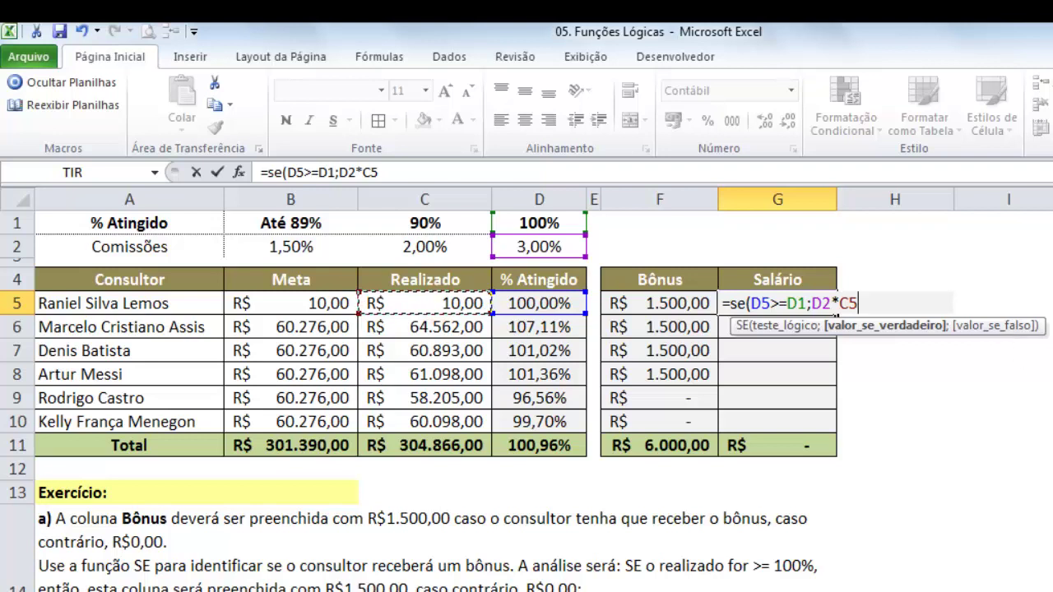
text(;)
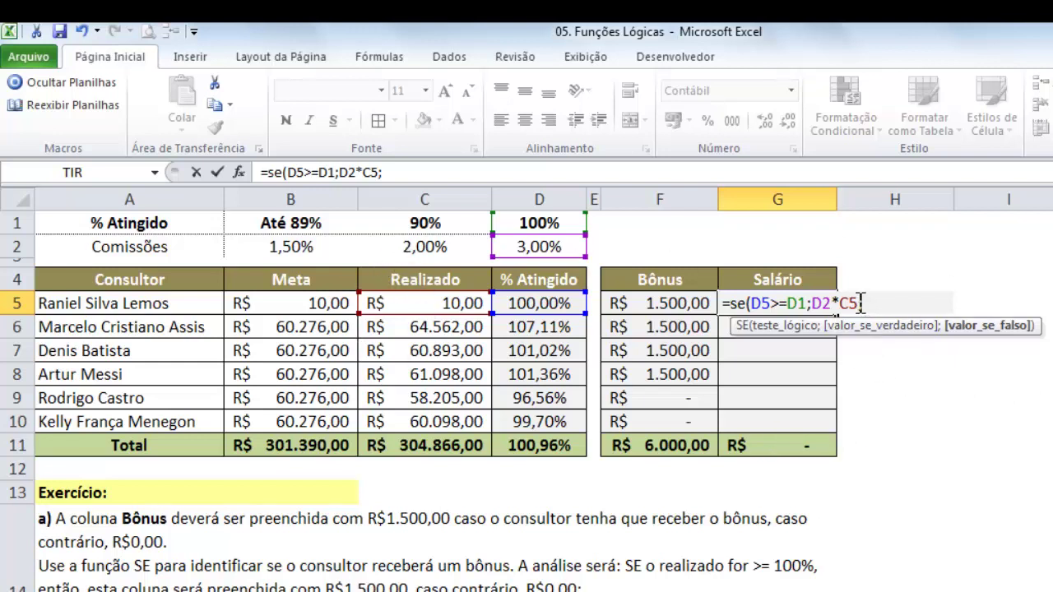
click(457, 246)
text(*)
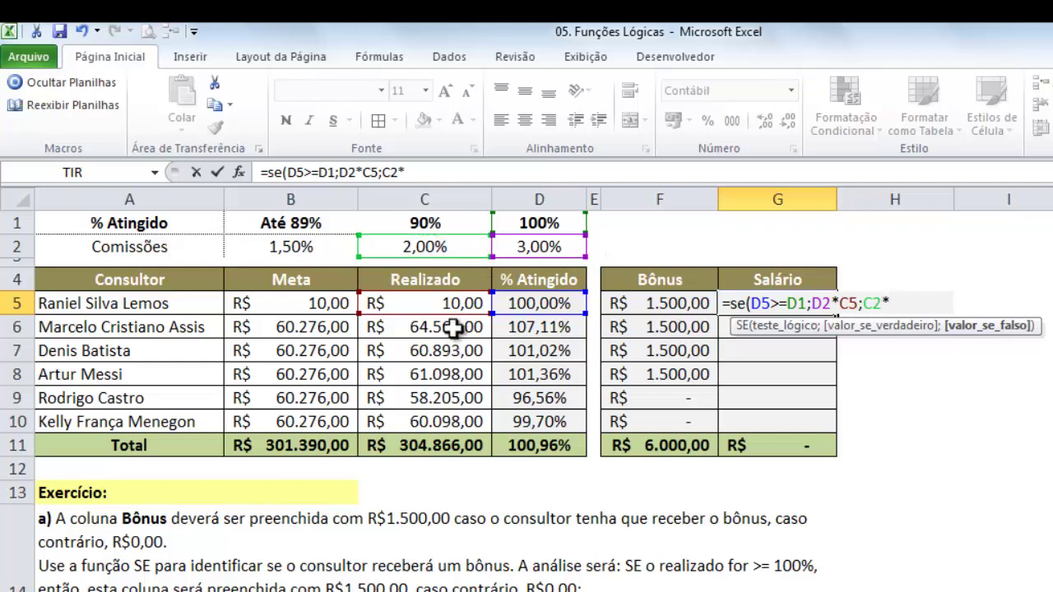
click(408, 303)
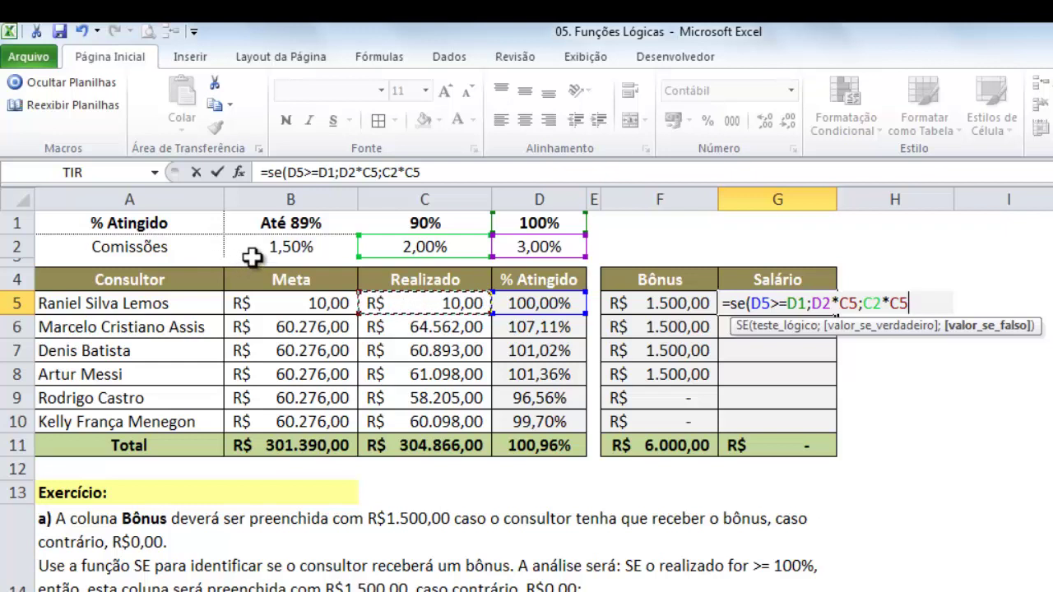
key(BackSpace)
key(BackSpace)
key(BackSpace)
key(BackSpace)
key(BackSpace)
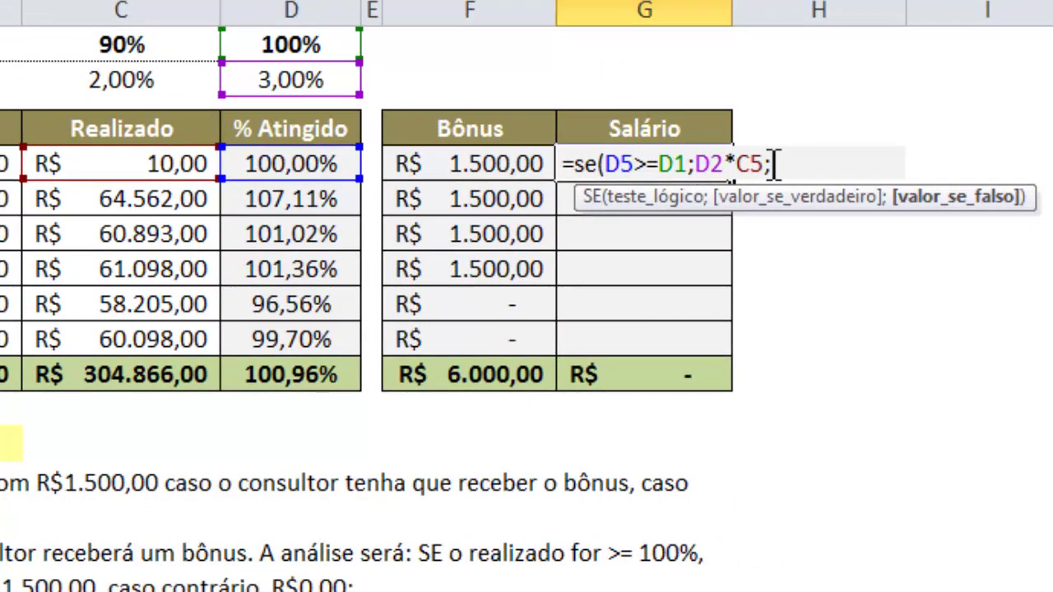
- Nest a second SE function as the false value of the G5 formula, with the test D5>=C1
text(s)
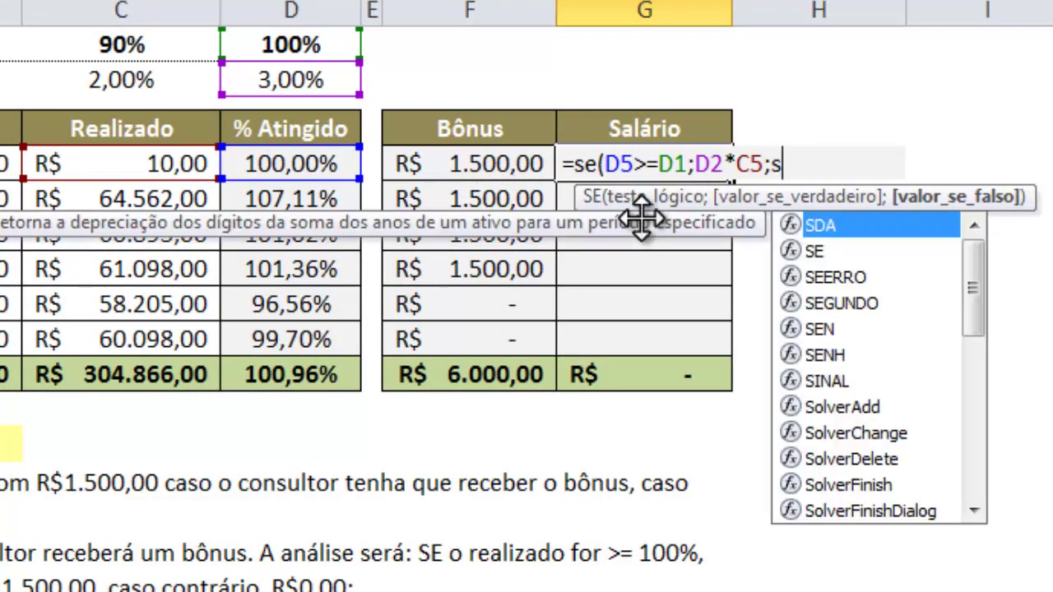
text(e))
key(BackSpace)
key(BackSpace)
text(()
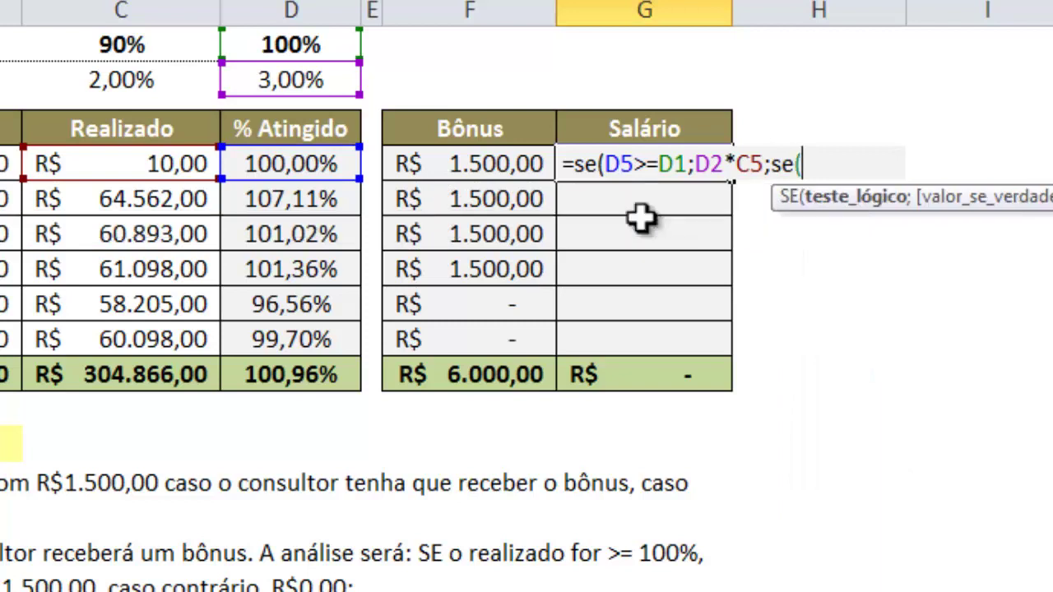
click(321, 164)
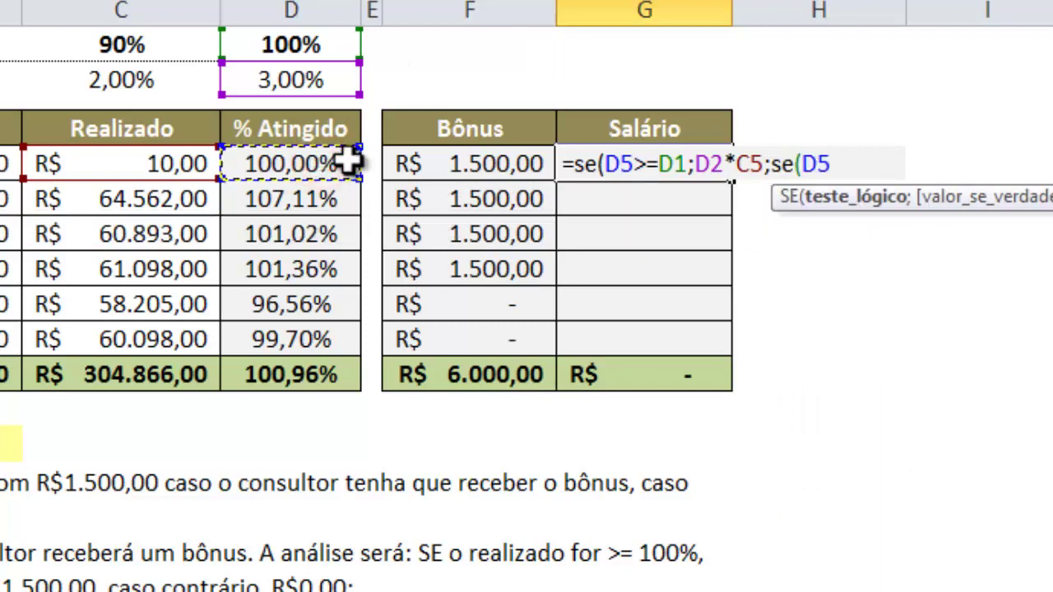
text(>=)
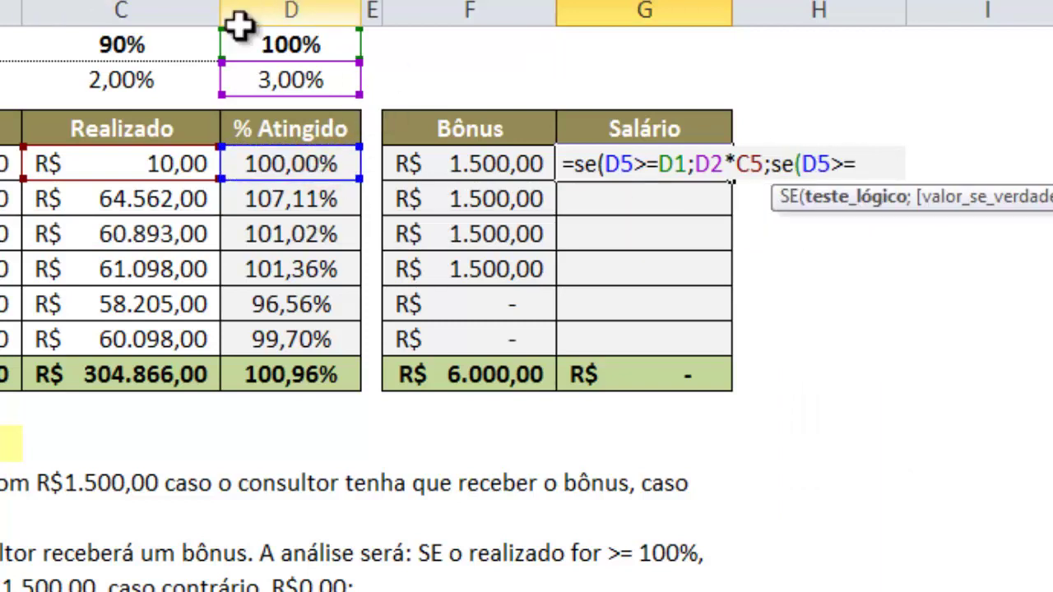
click(161, 47)
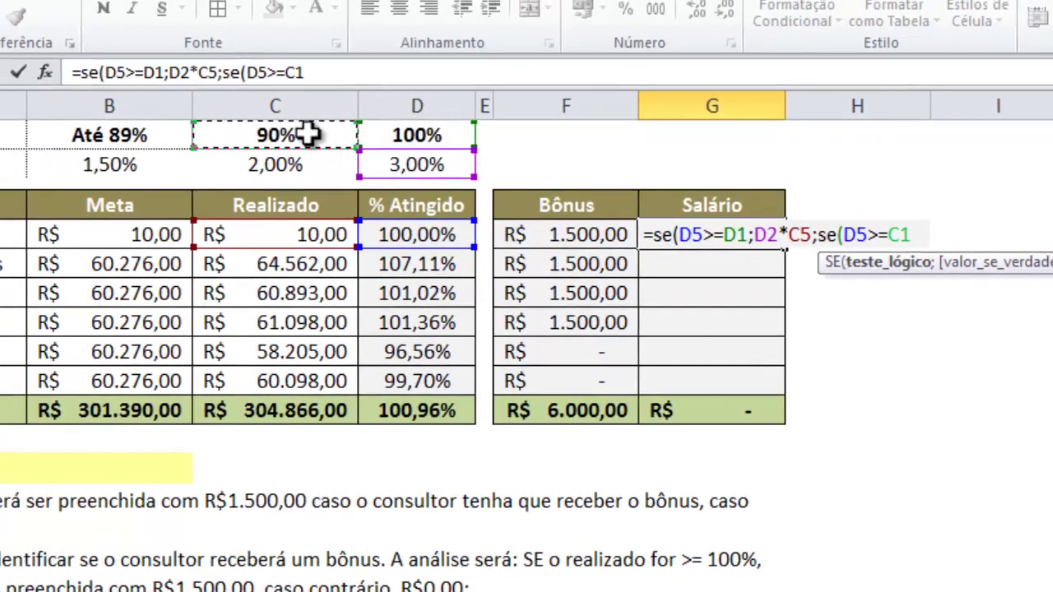
- Set the true value of the nested SE function to C2*C5
text(;)
click(288, 166)
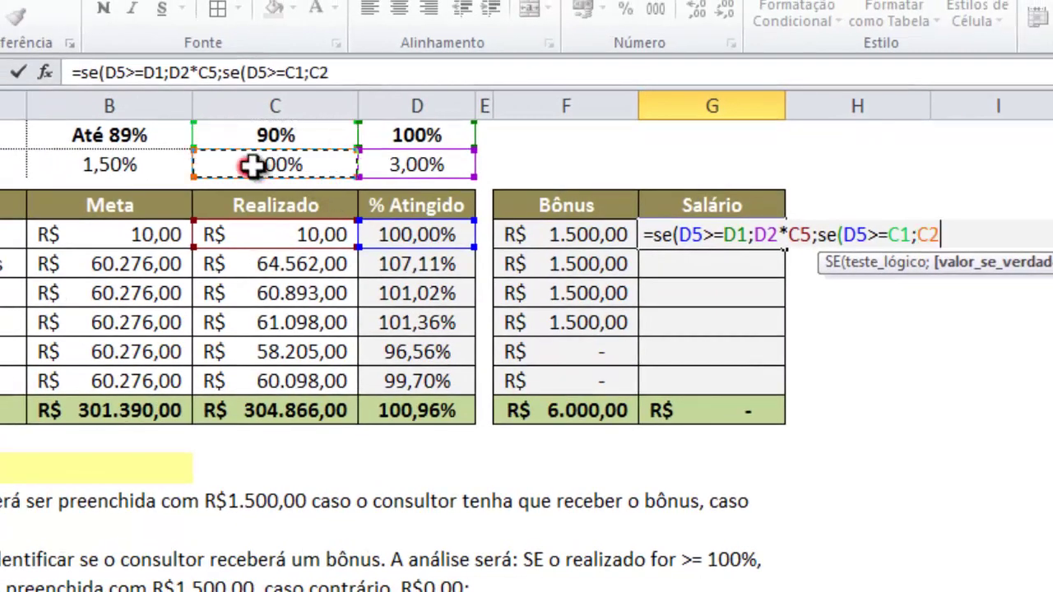
text(*)
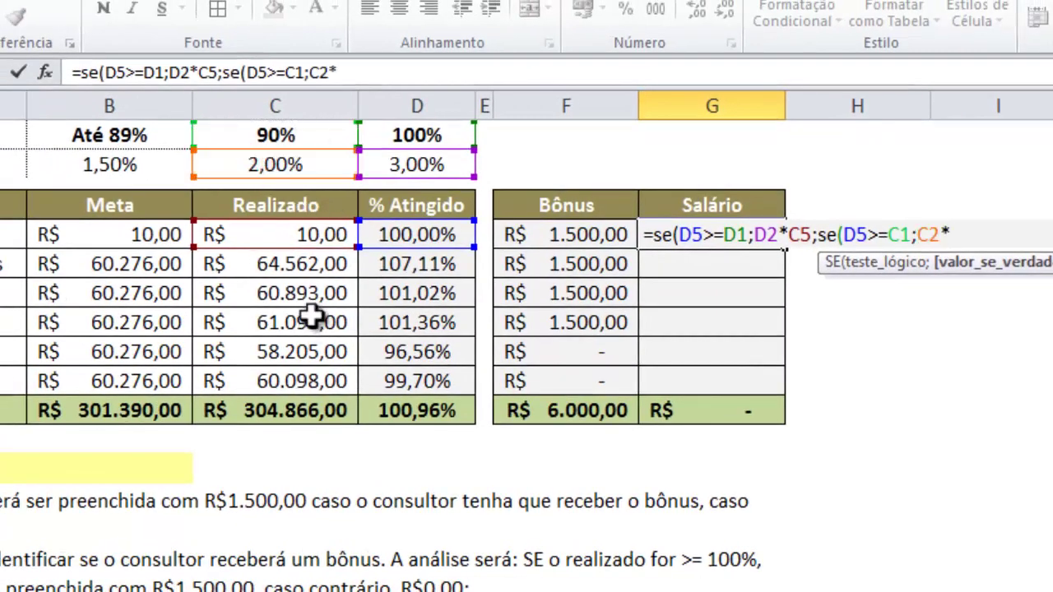
click(274, 234)
text(;)
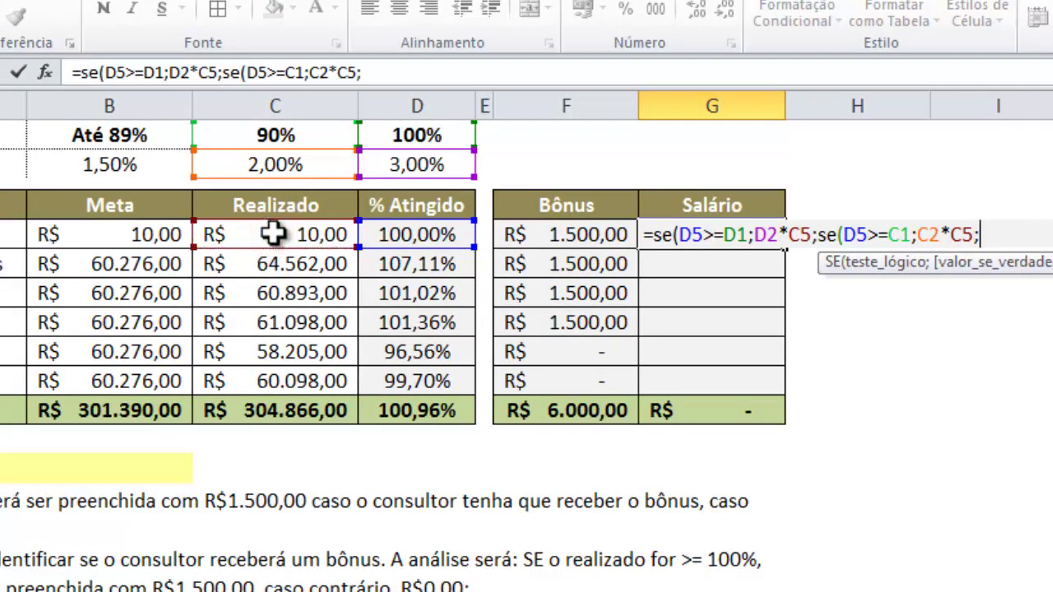
- Use B2 as the nested SE's false value and enter the formula, accepting the proposed closing parentheses
click(91, 166)
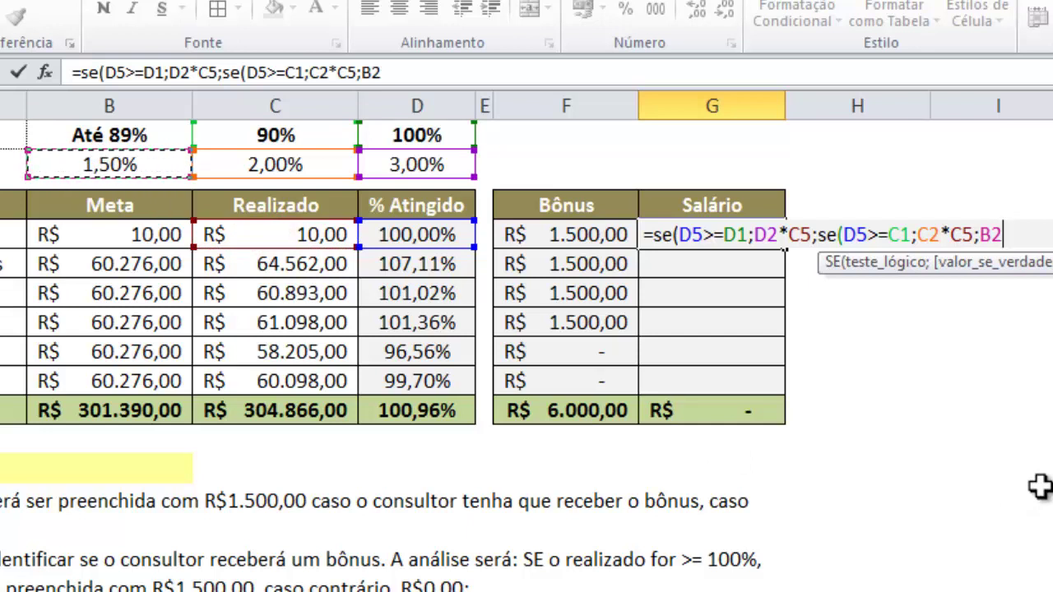
key(Return)
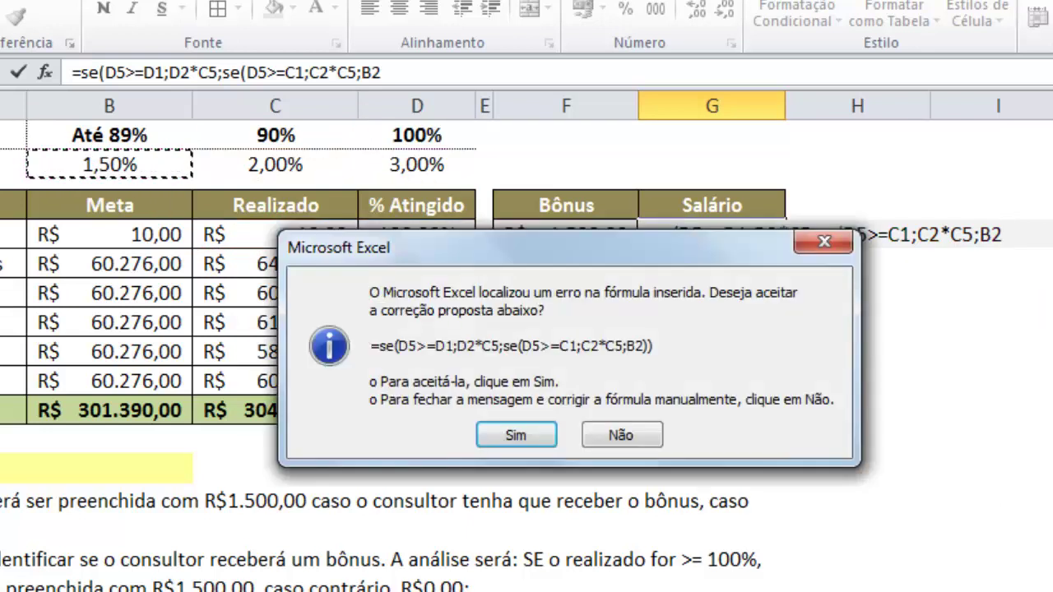
click(503, 431)
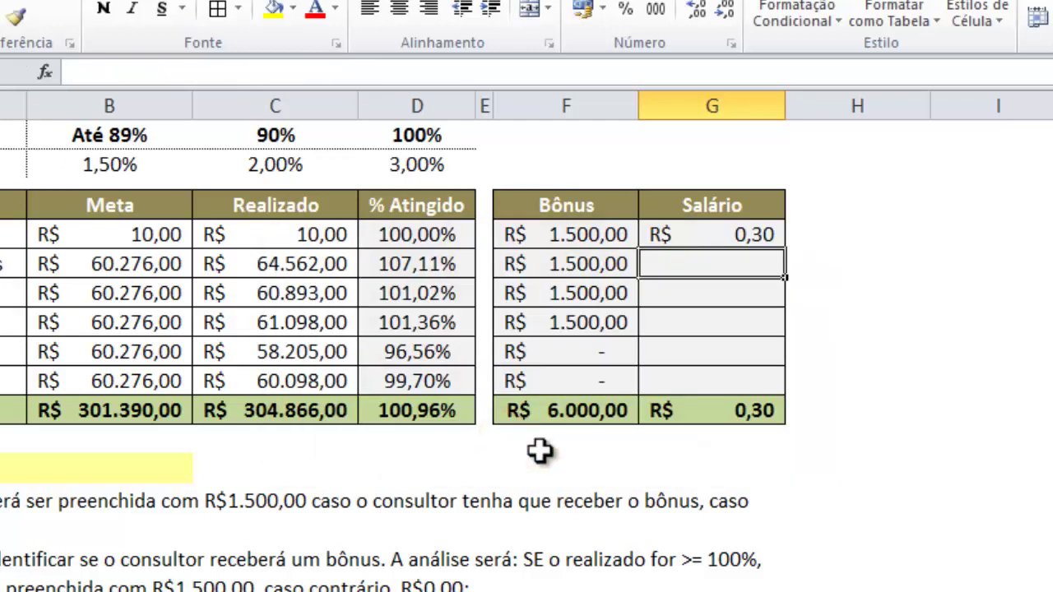
- Review the Salário formula in G5 and fill it down through G10
key(Up)
key(F2)
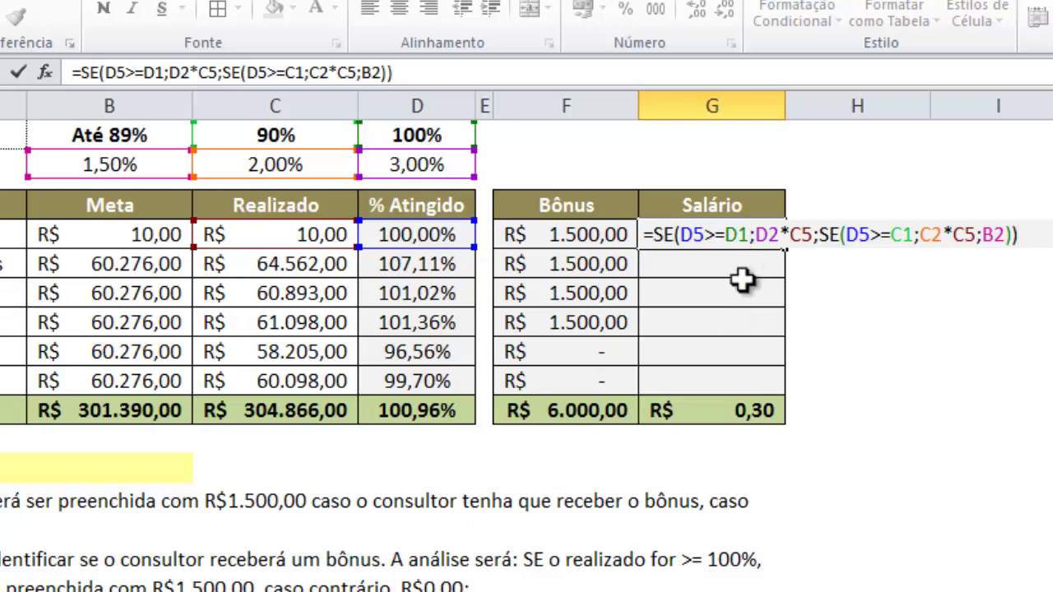
key(ctrl+Return)
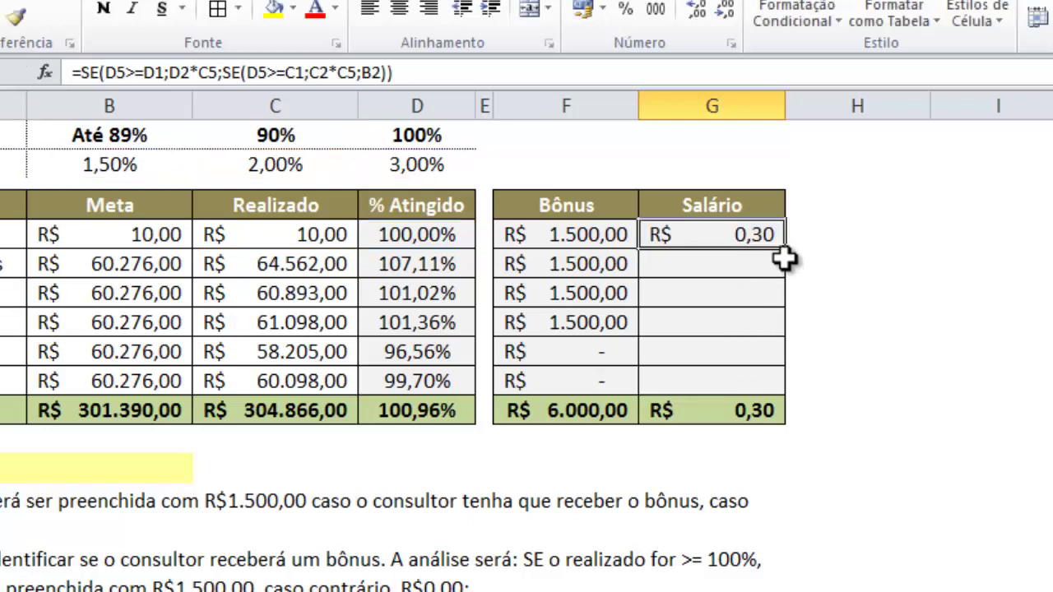
drag(786, 246, 783, 408)
- Inspect which cells the filled Salário formulas in G6 to G10 refer to
double_click(744, 295)
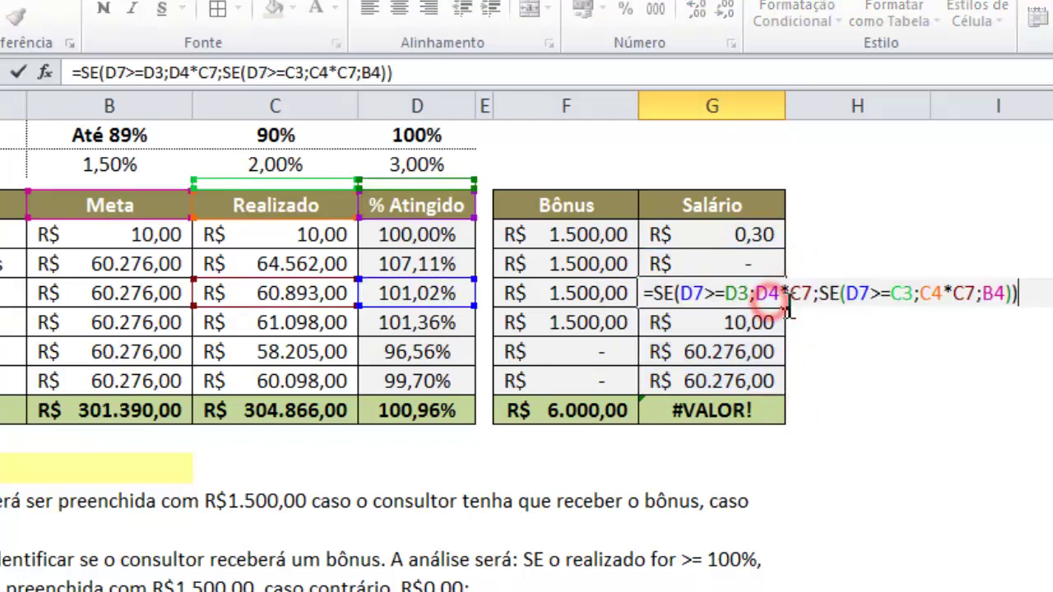
click(763, 263)
double_click(765, 298)
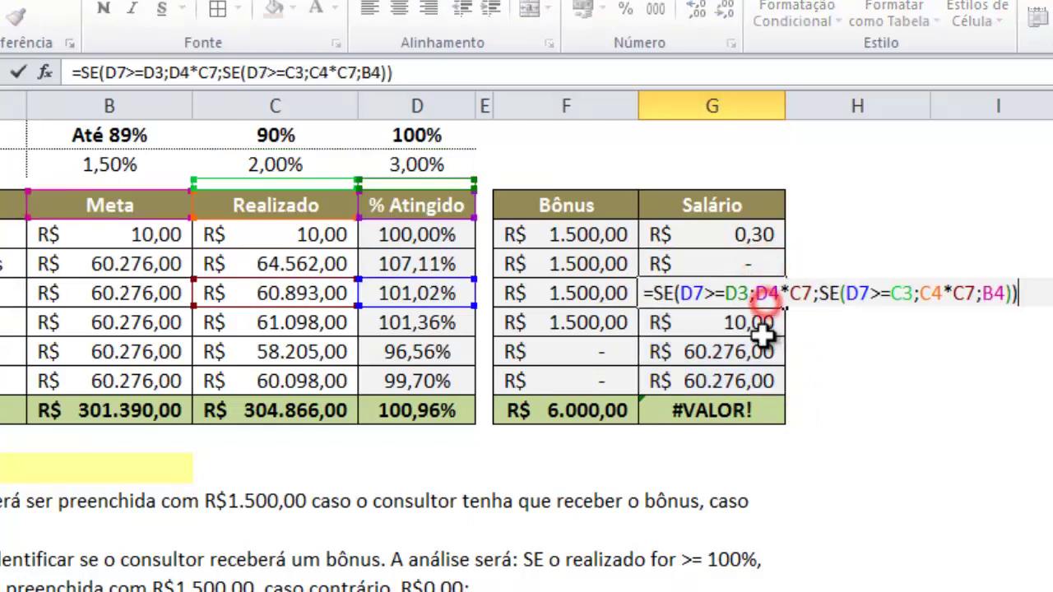
double_click(763, 324)
click(773, 355)
click(752, 374)
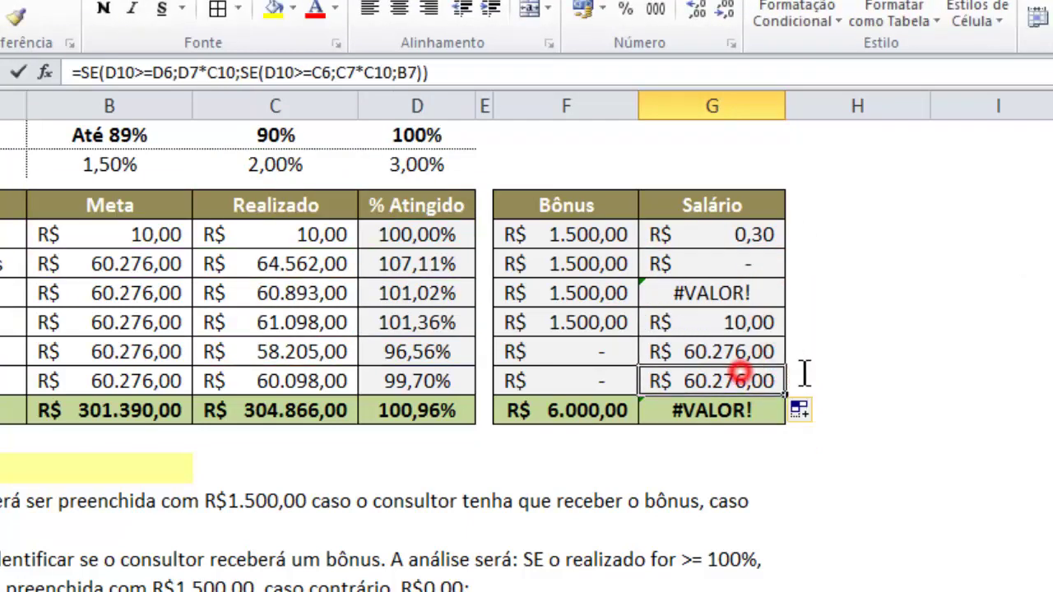
click(738, 292)
double_click(765, 264)
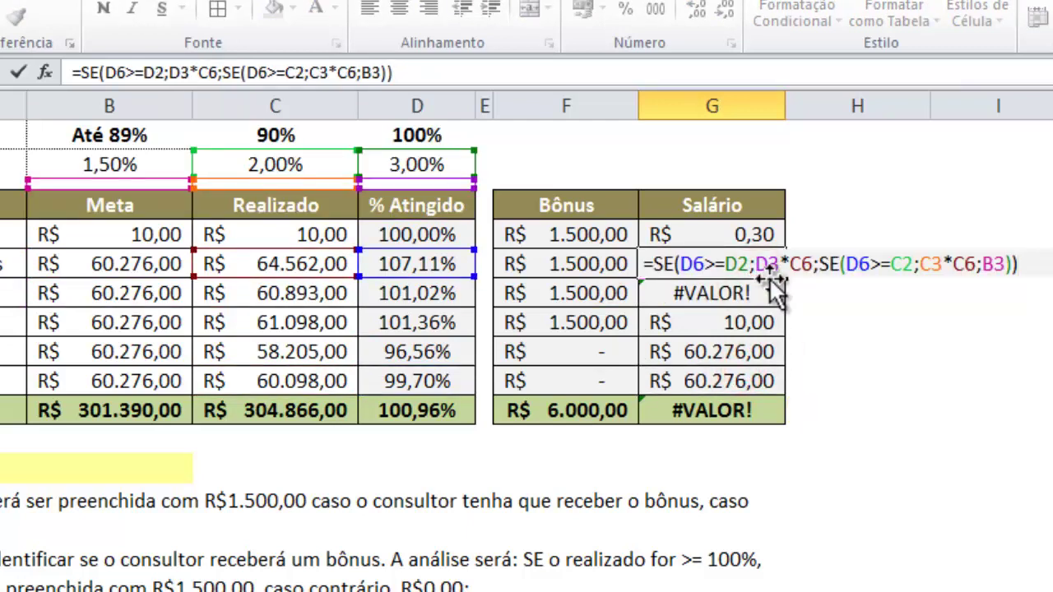
click(724, 317)
double_click(724, 316)
click(736, 352)
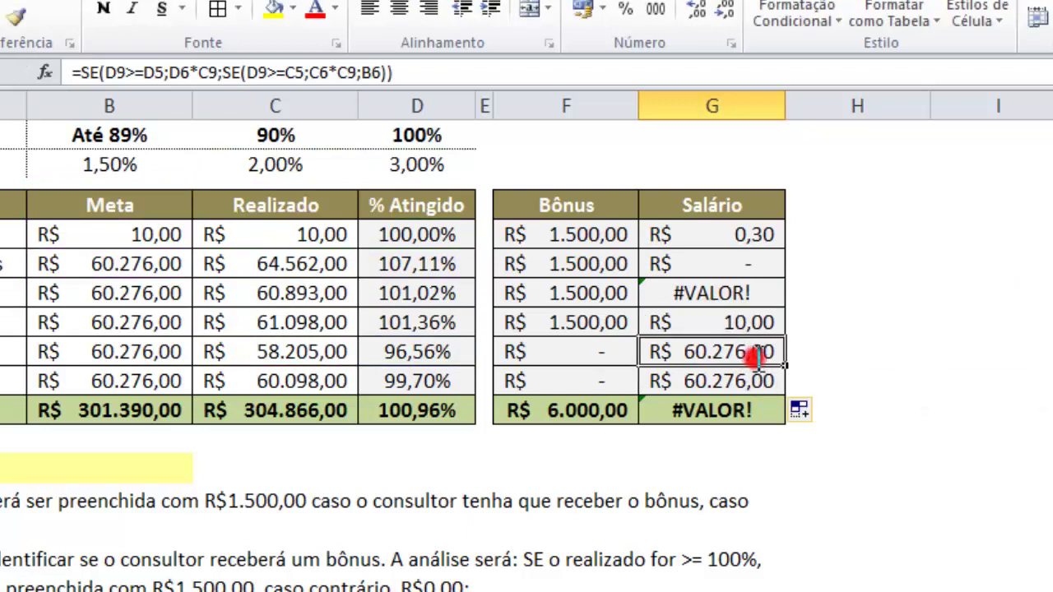
double_click(755, 354)
key(Escape)
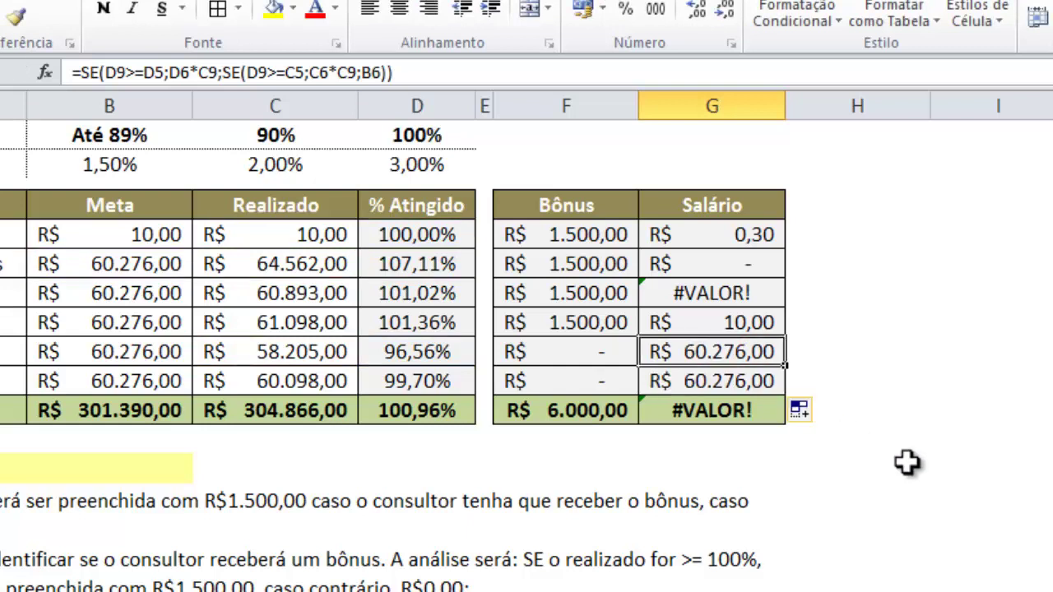
- Check the cell references of the Salário formulas in G9, G10 and G6 against the commission table
key(F2)
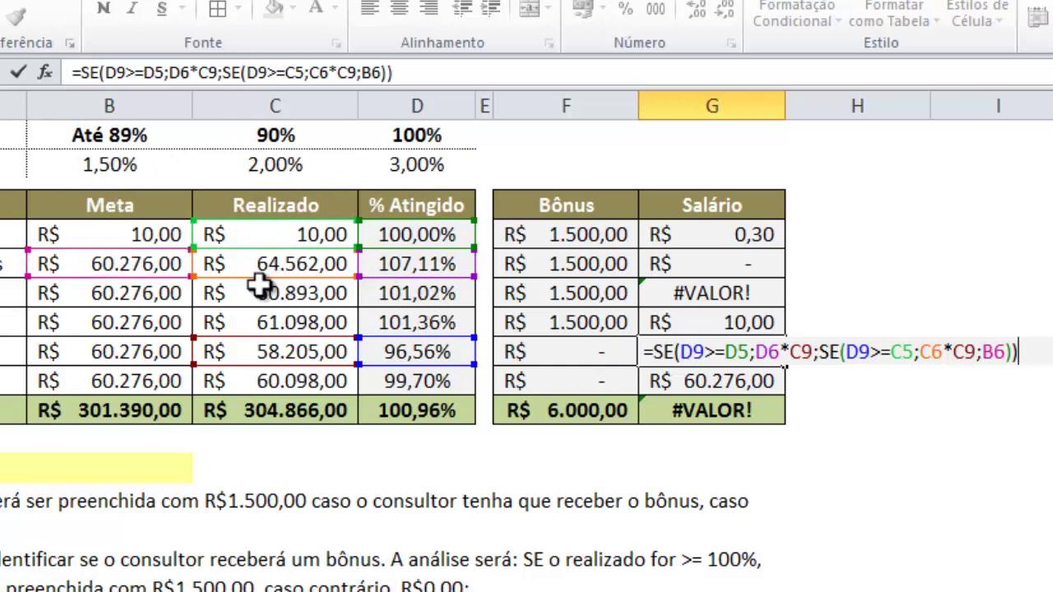
click(757, 381)
double_click(740, 383)
click(743, 284)
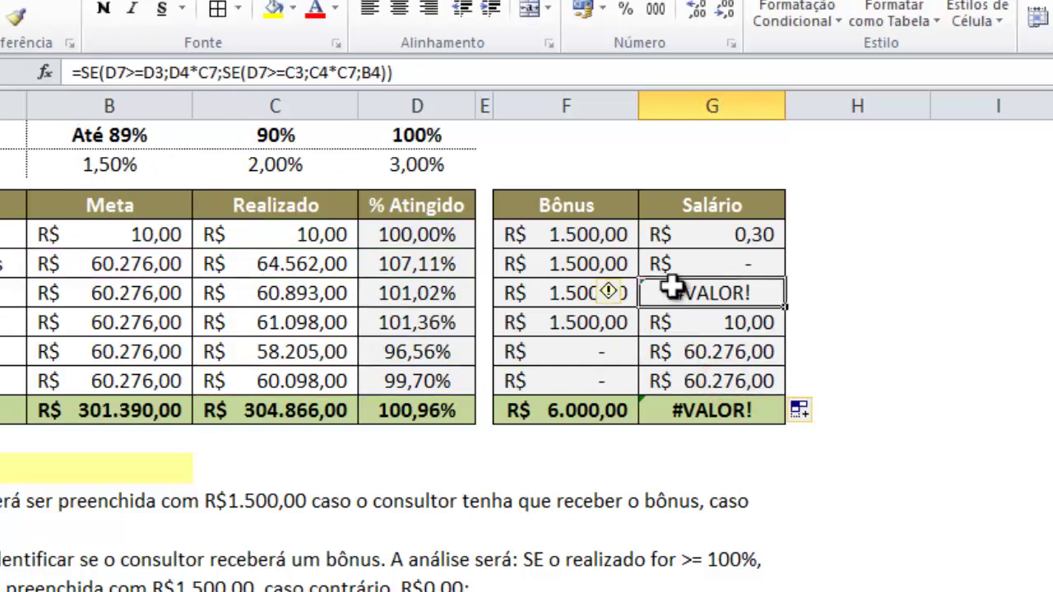
double_click(744, 264)
key(Escape)
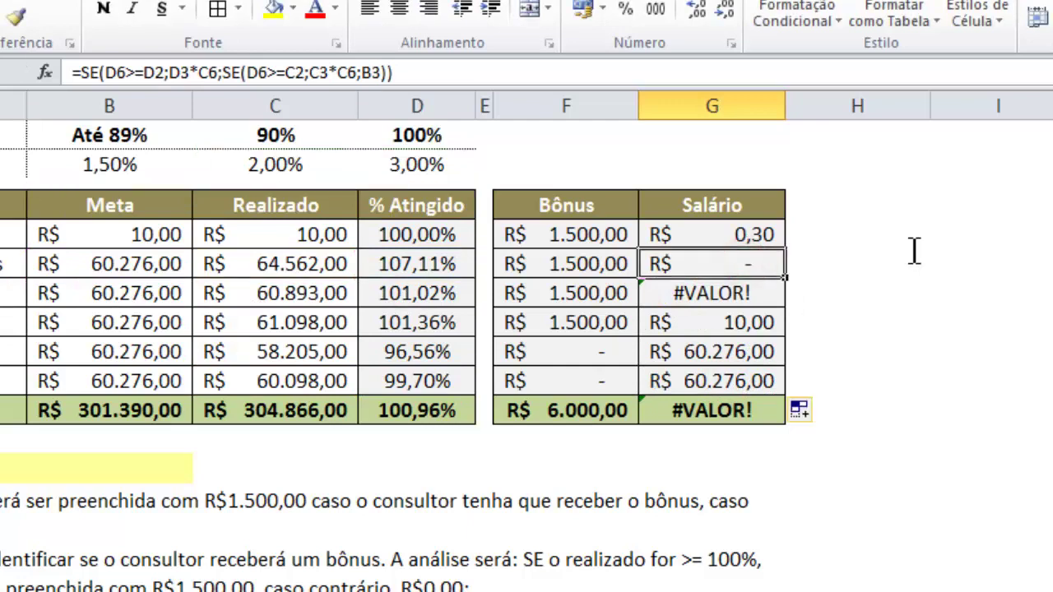
- Compare the references in the G5 formula with those in G6 and G8
key(F2)
key(Escape)
key(Up)
key(F2)
key(Escape)
key(Down)
key(F2)
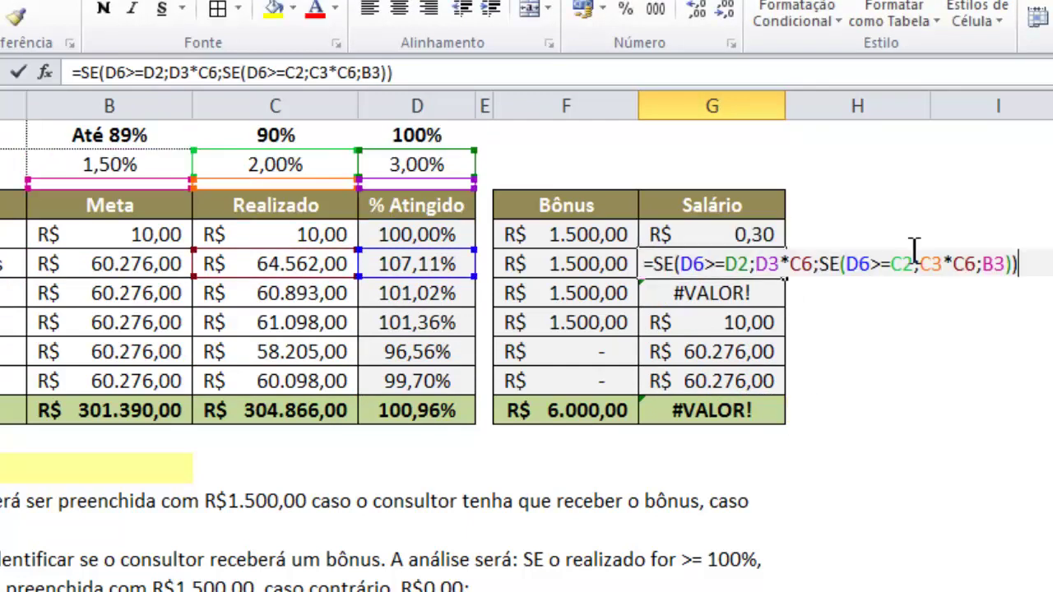
key(Return)
key(Return)
key(F2)
key(Return)
key(Return)
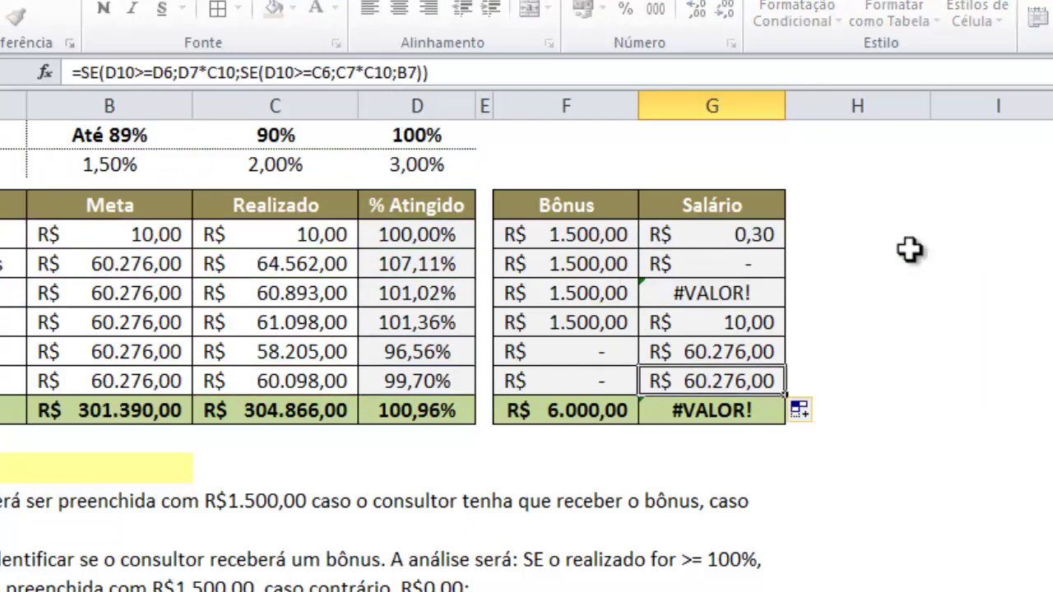
- Check the Salário formulas from G10 up to G5 and inspect the cells the G5 formula refers to
key(Up)
key(Down)
key(Up)
key(Up)
key(Up)
key(Up)
key(Up)
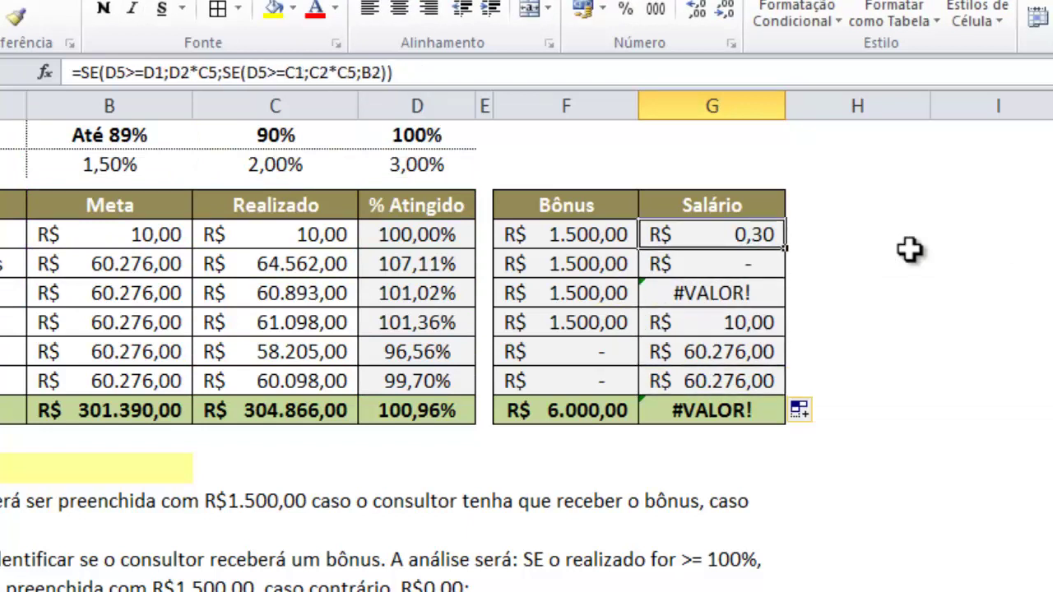
key(F2)
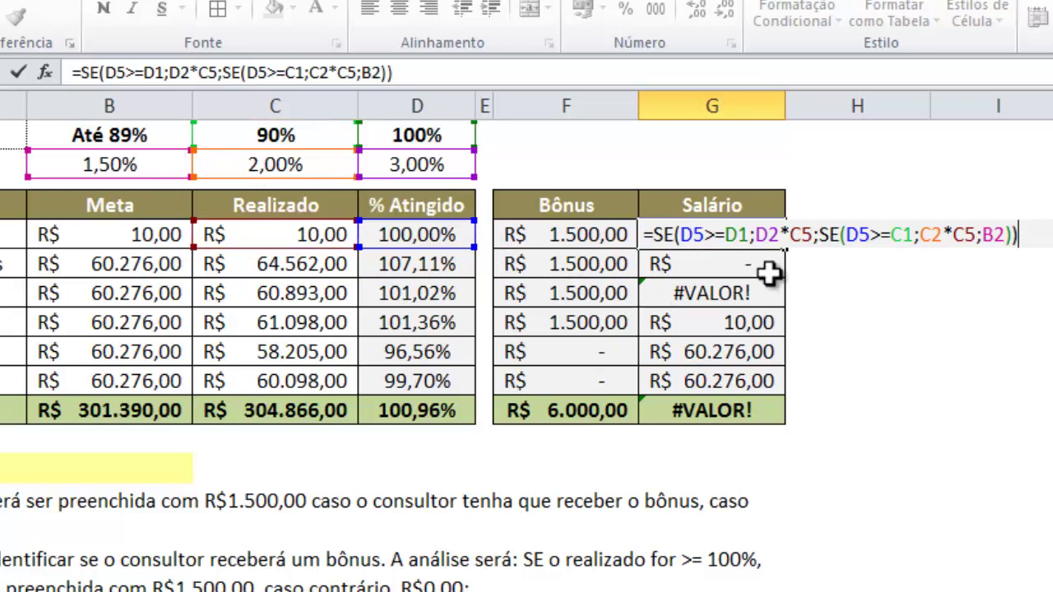
key(ctrl+Return)
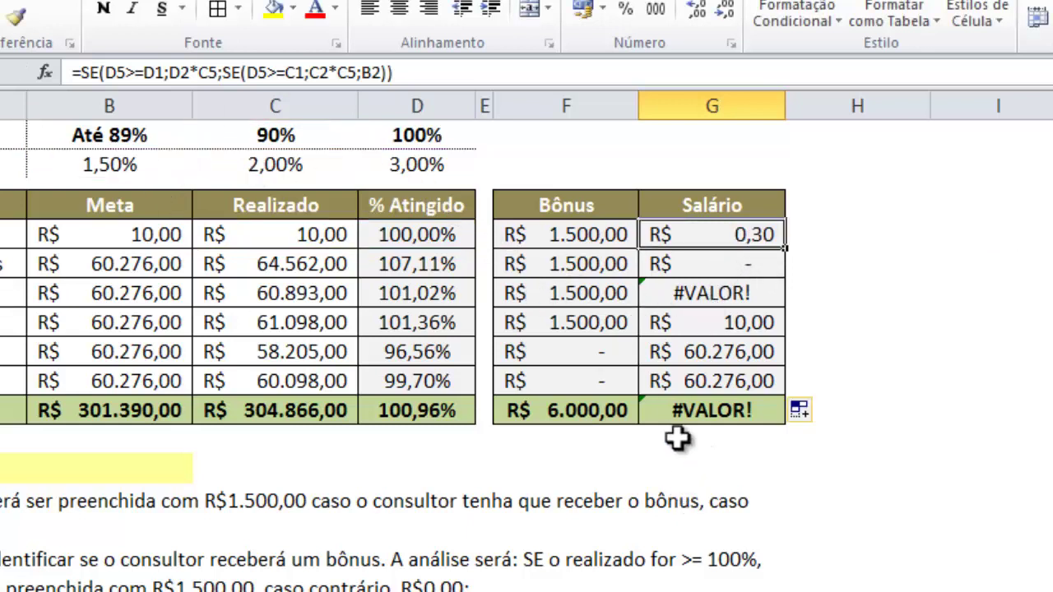
- Compare the Realizado and % Atingido values row by row for the consultants in rows 5 to 10
key(Left)
key(Left)
key(Left)
key(Left)
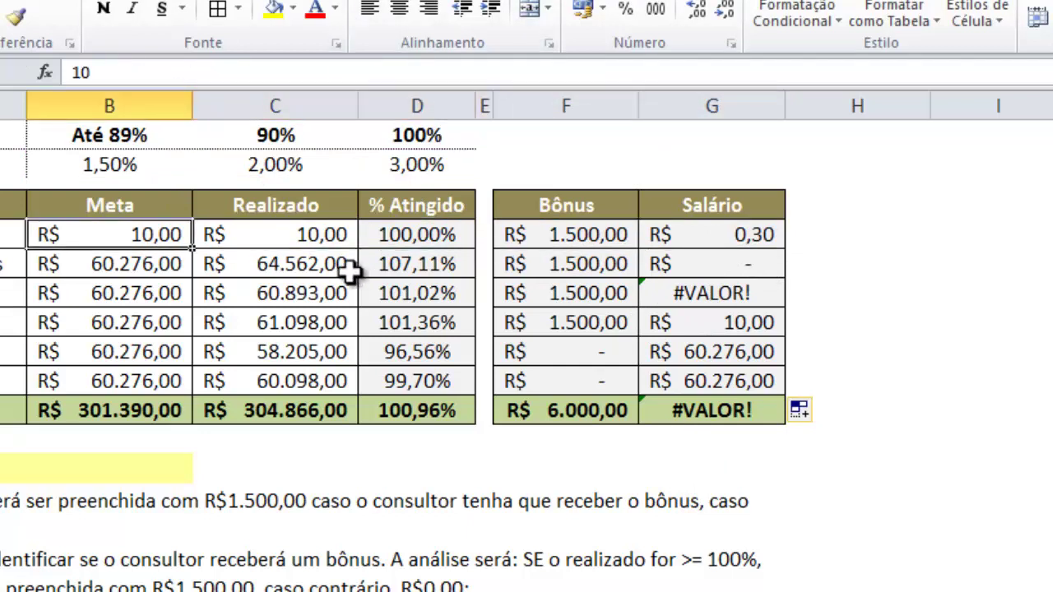
drag(304, 234, 437, 271)
click(299, 288)
drag(317, 352, 415, 351)
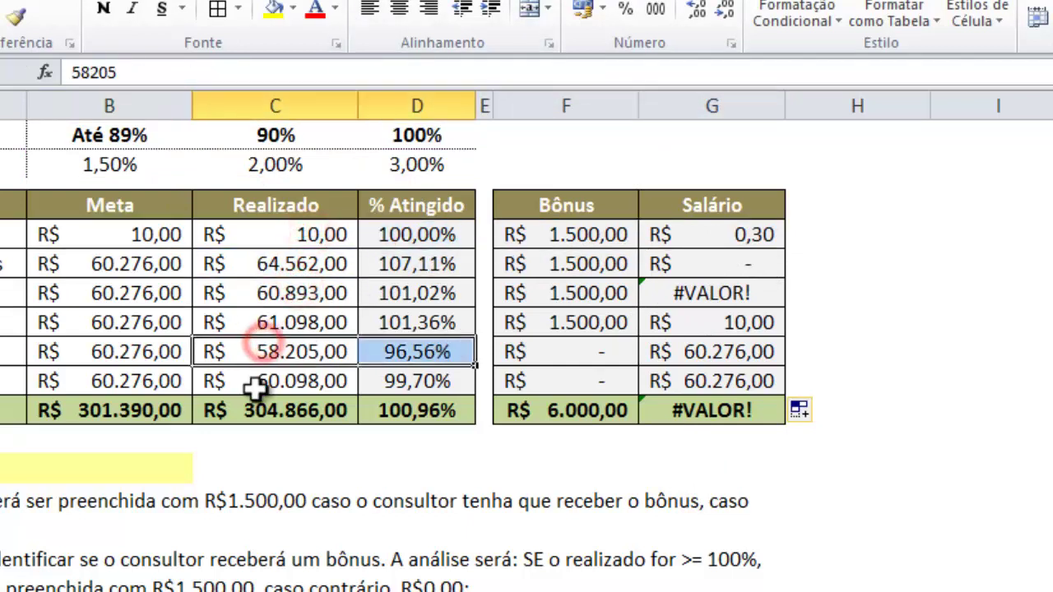
drag(321, 381, 415, 381)
drag(321, 351, 411, 350)
drag(304, 322, 418, 325)
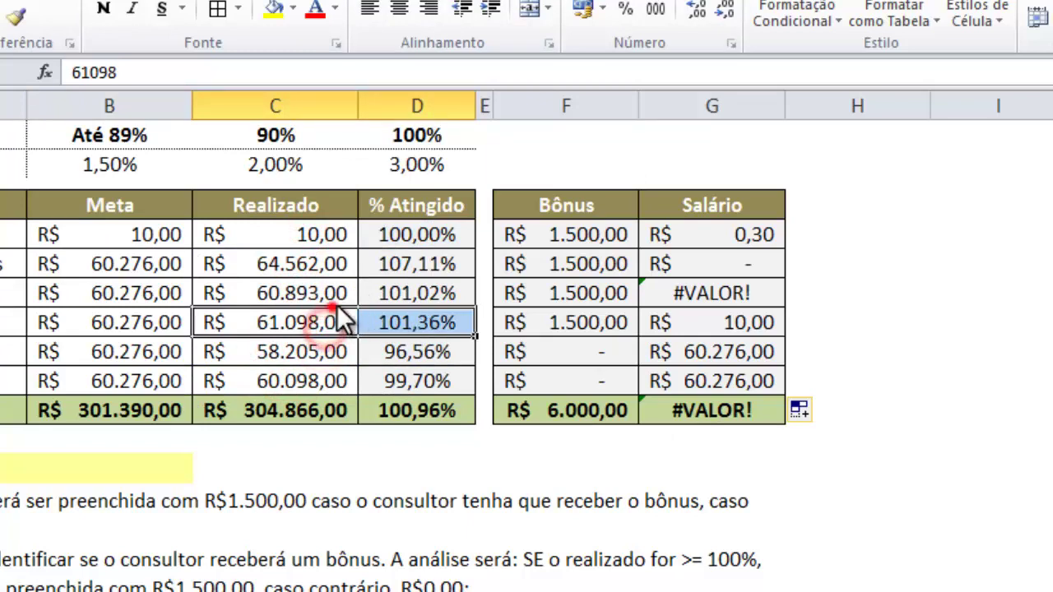
drag(276, 317, 411, 293)
key(Escape)
drag(327, 268, 411, 265)
drag(329, 235, 412, 234)
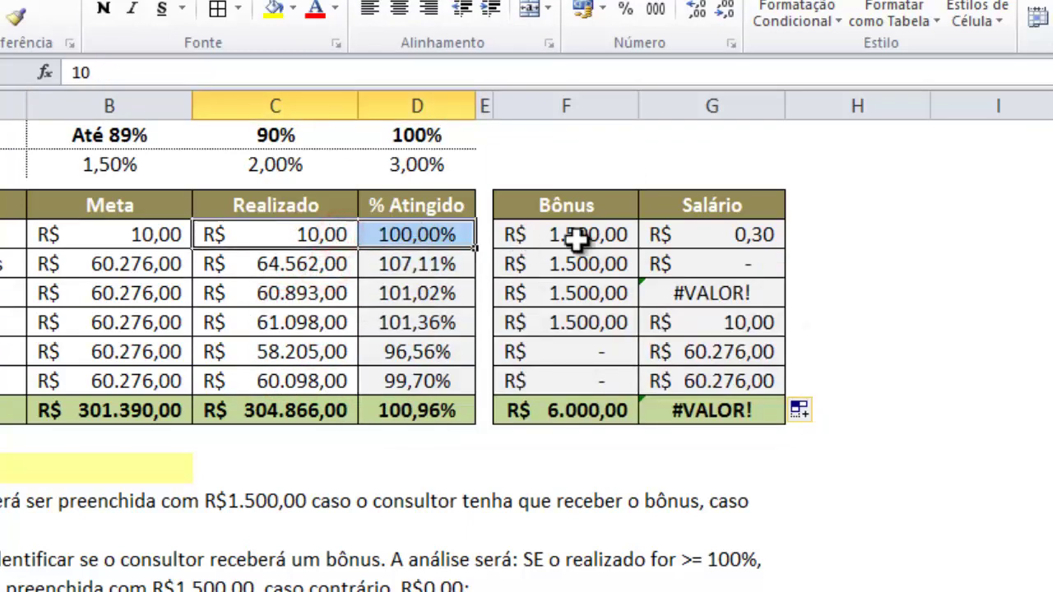
- Examine the commission table in B1:D2 against the Salário column and the exercise instructions a) and b)
click(679, 234)
drag(123, 136, 413, 165)
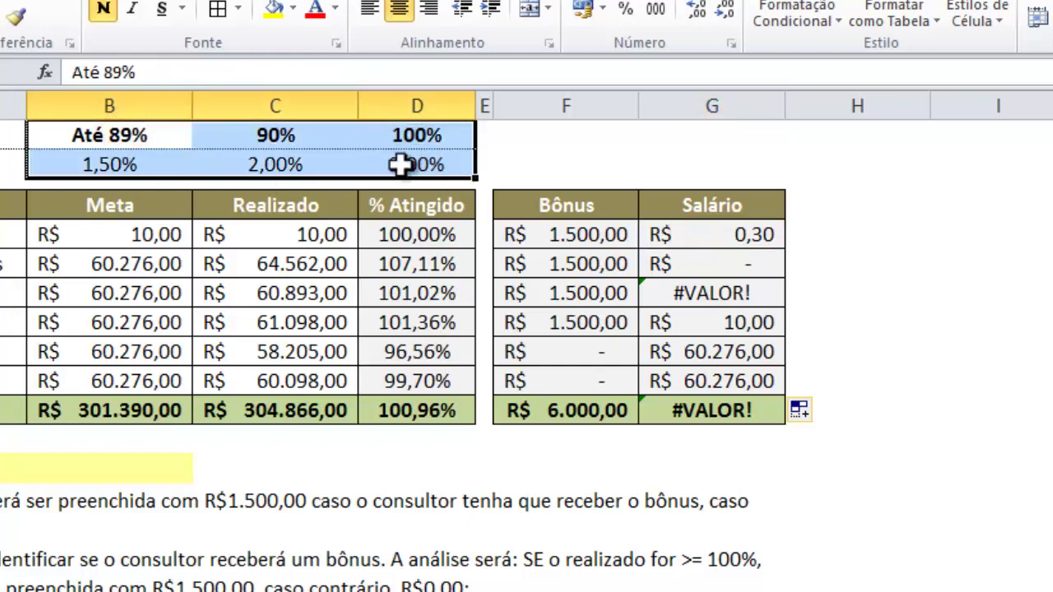
click(713, 240)
drag(140, 136, 415, 164)
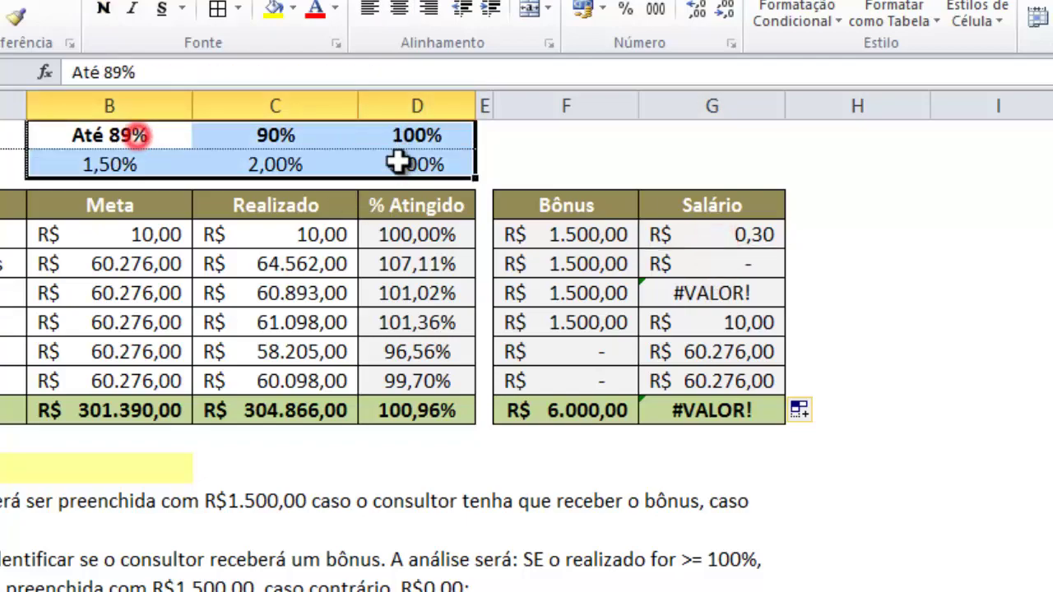
click(735, 559)
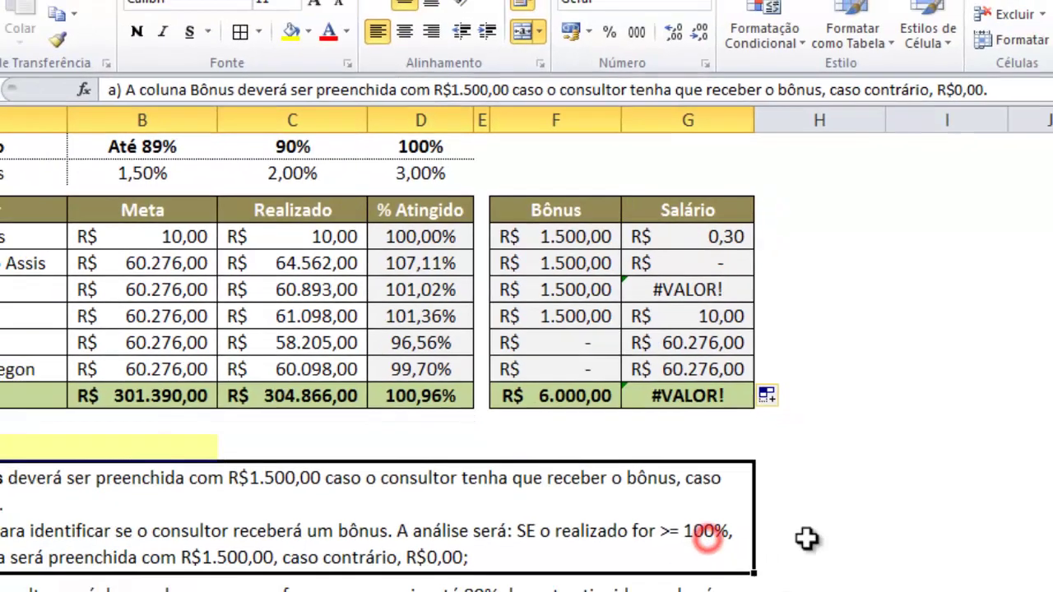
click(633, 512)
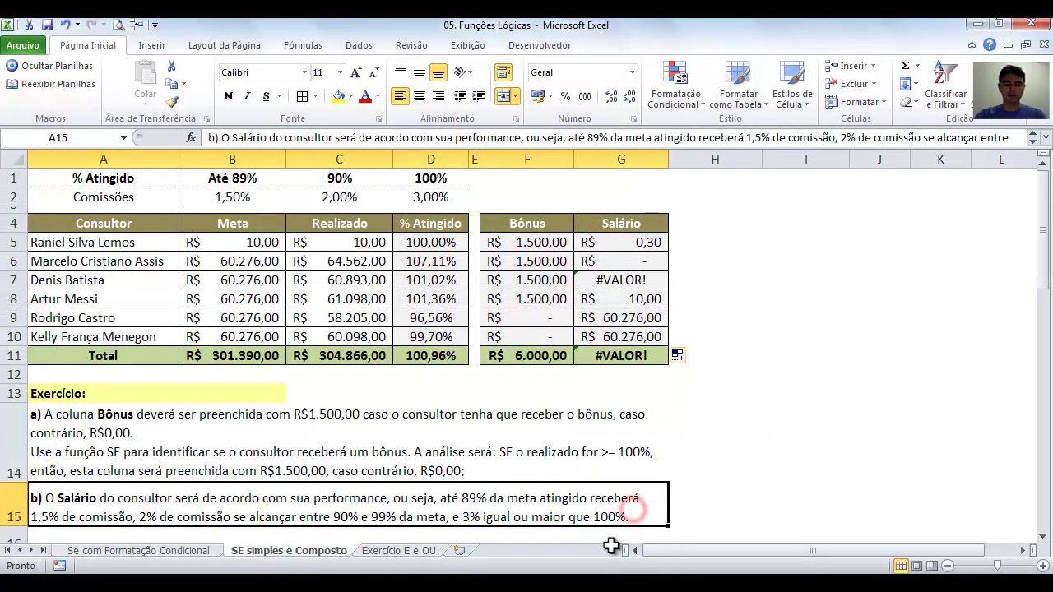
click(616, 400)
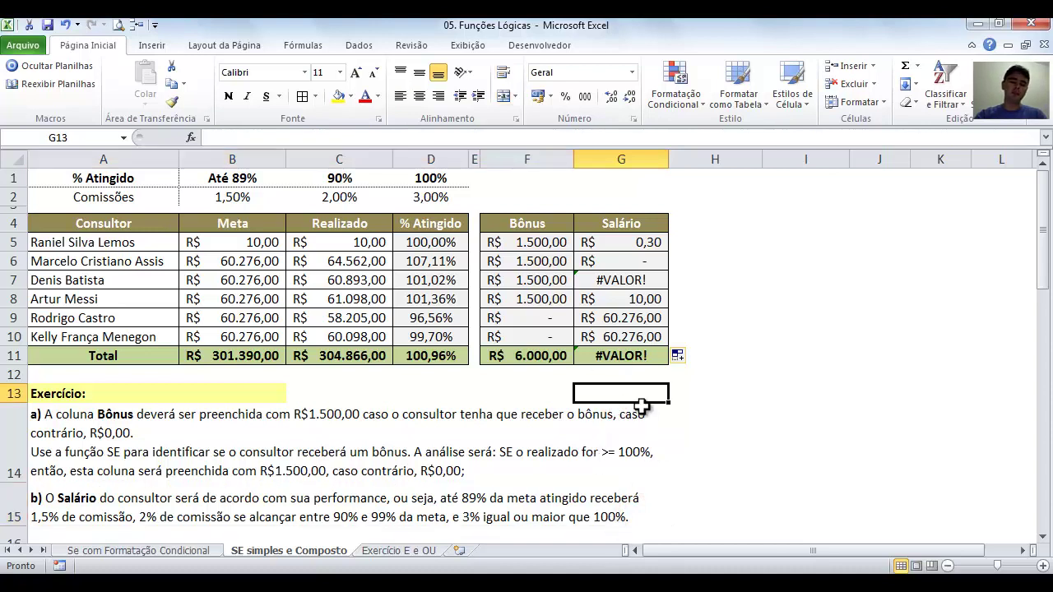
drag(232, 171, 436, 198)
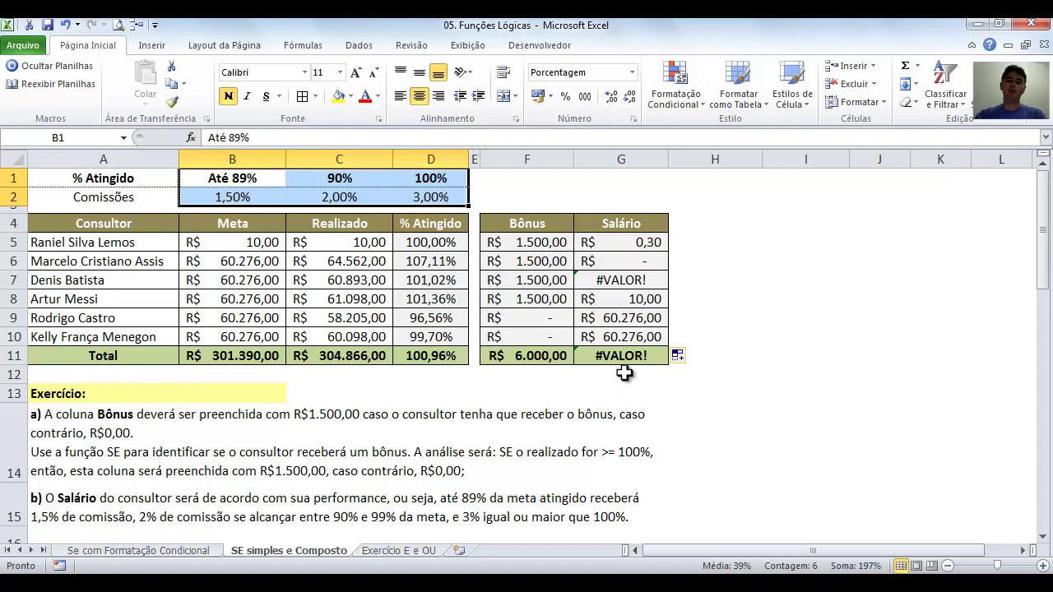
- In the G5 Salário formula, make the references to the 100% threshold and its commission rate absolute as $D$1 and $D$2
double_click(623, 242)
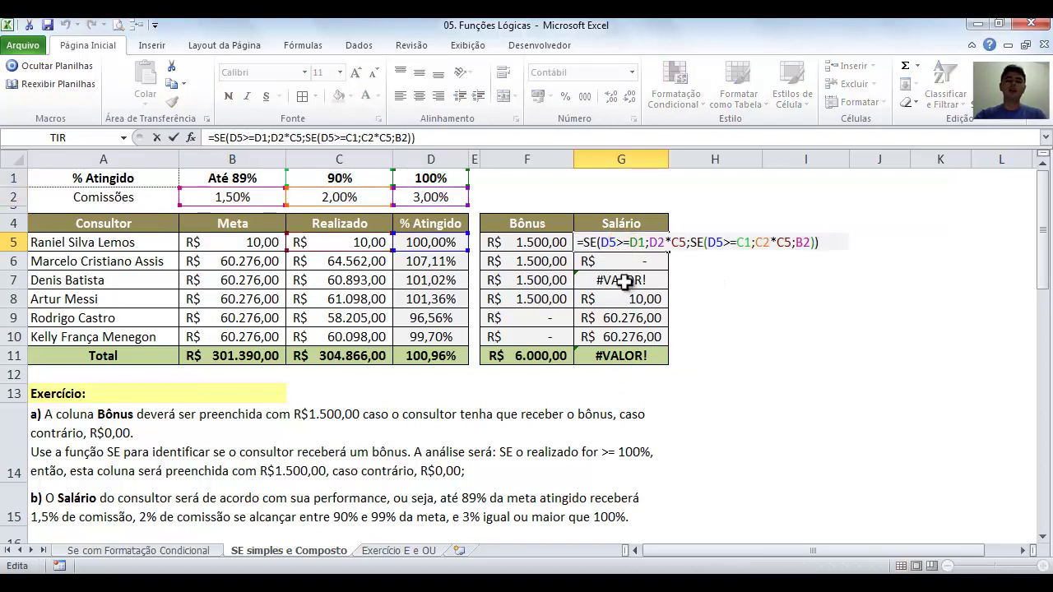
double_click(608, 242)
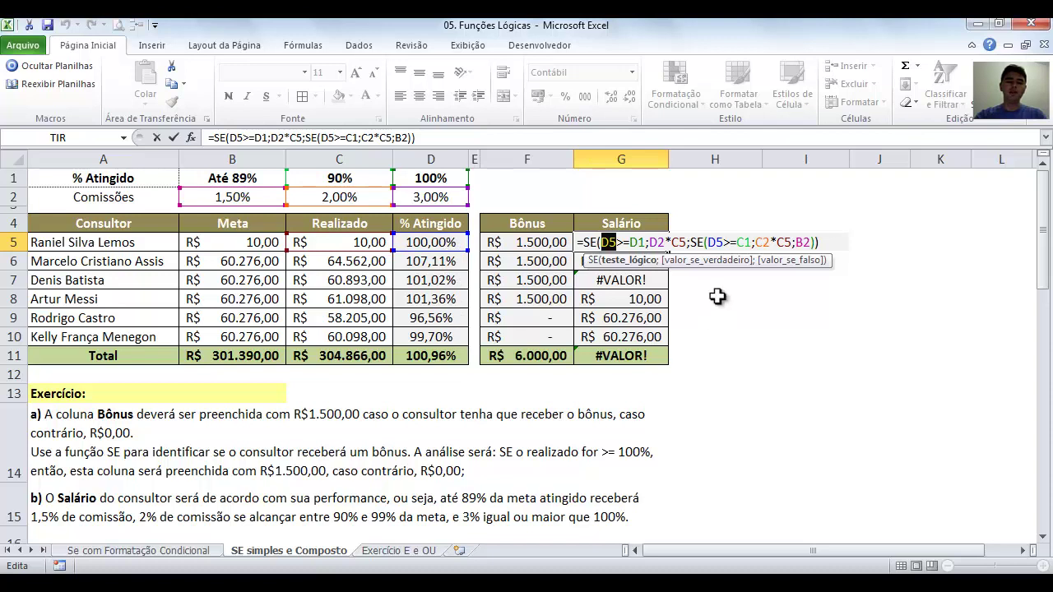
click(634, 241)
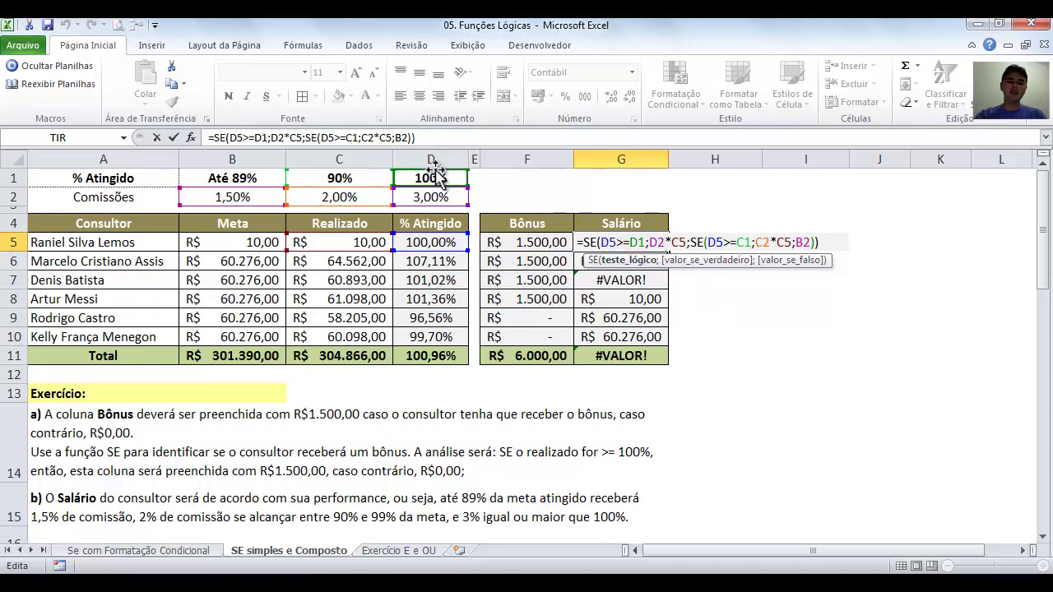
key(F4)
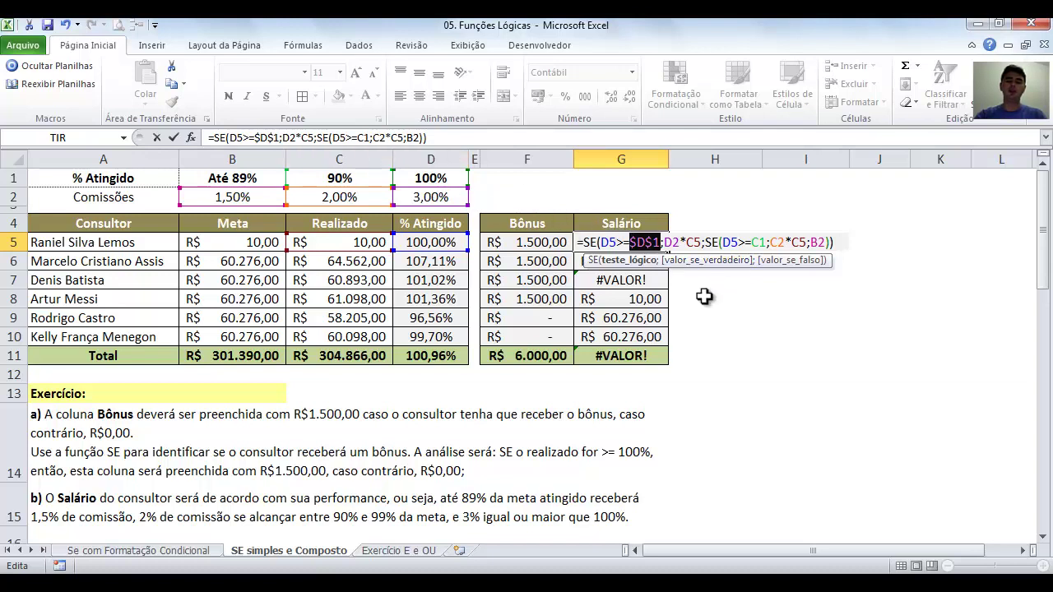
click(671, 239)
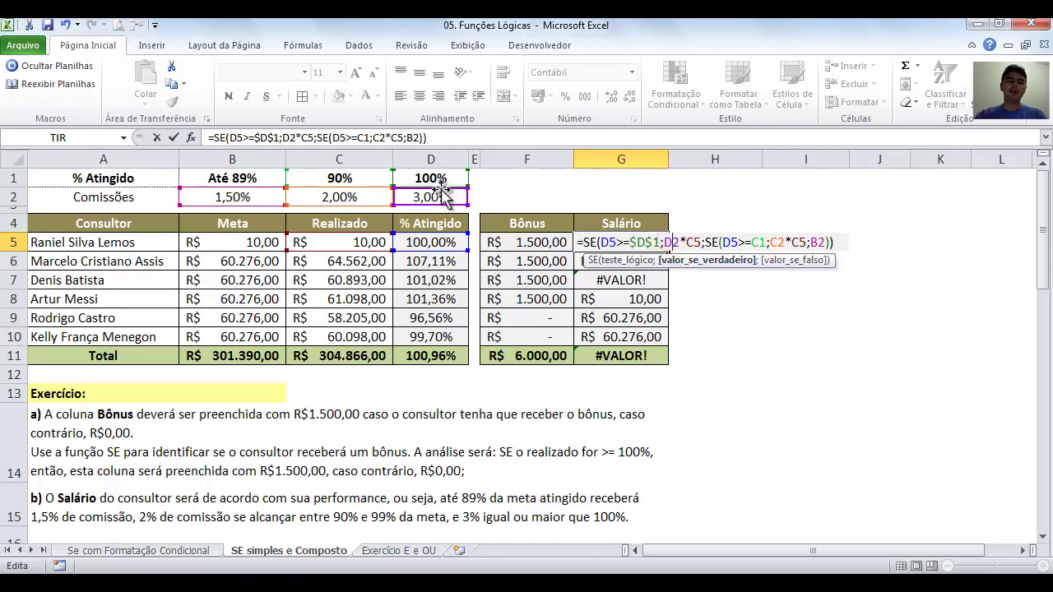
key(F4)
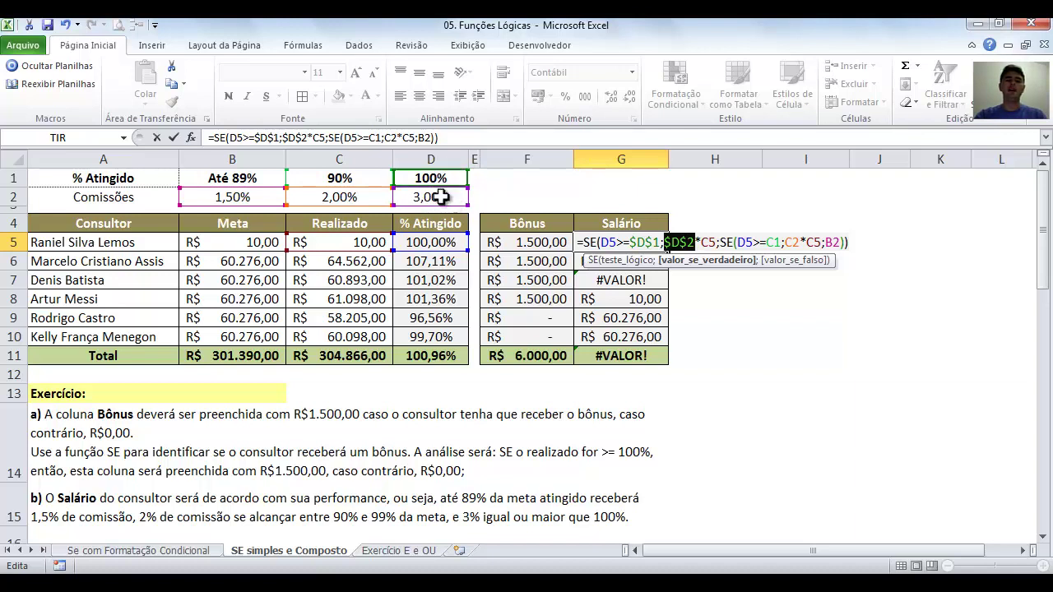
- Cycle the 90% threshold reference in the nested SE through its reference types and leave it absolute as $C$1
click(709, 238)
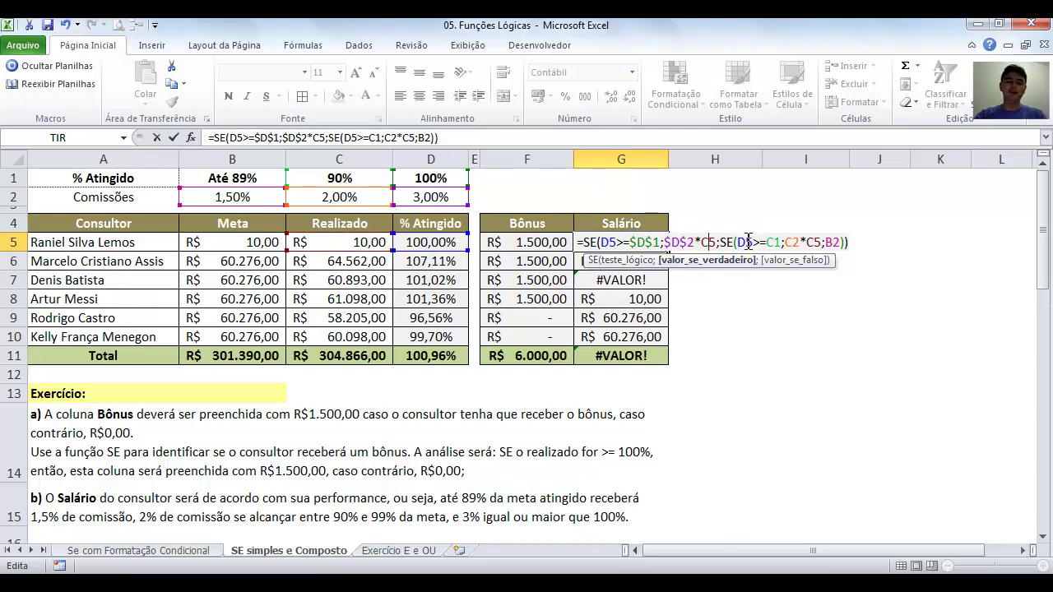
click(774, 242)
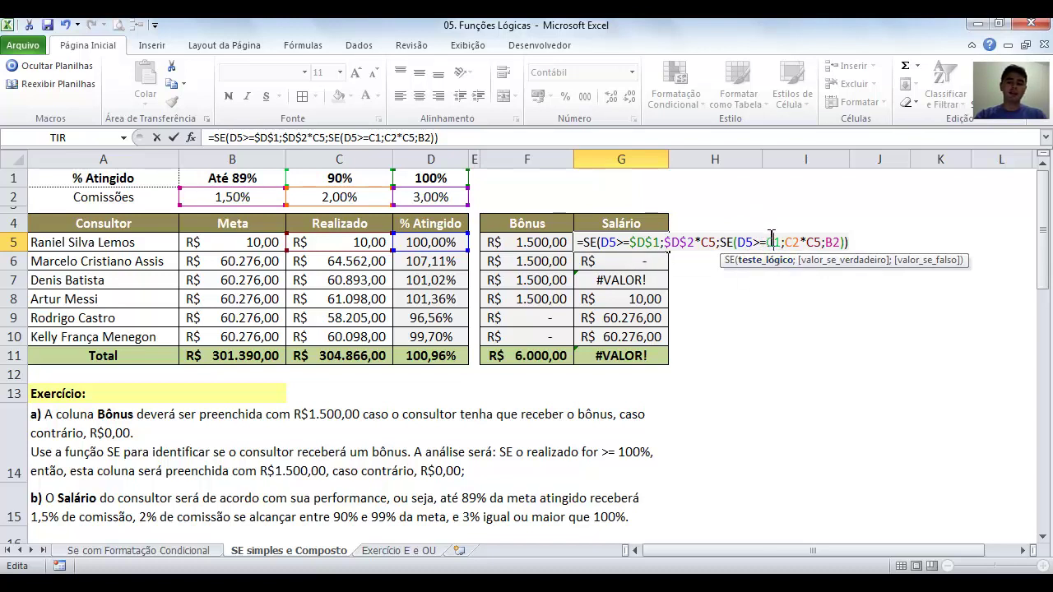
key(F4)
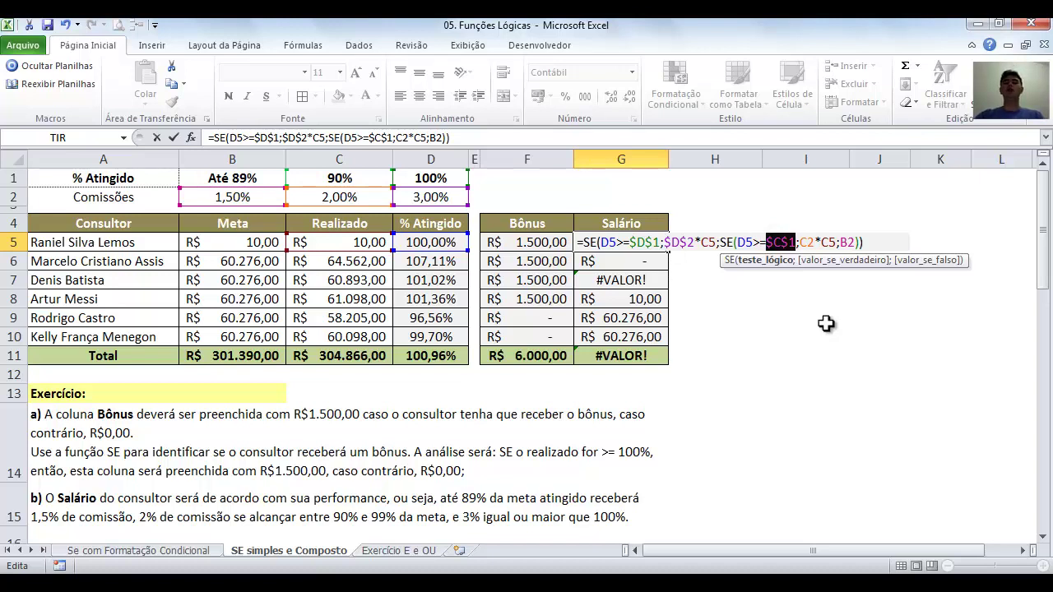
key(F4)
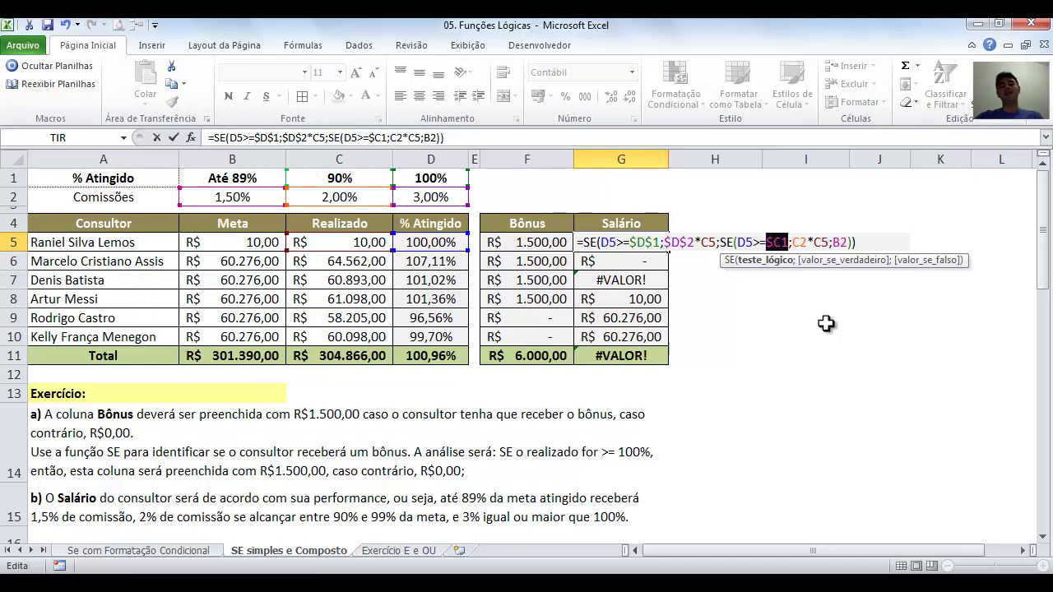
key(F4)
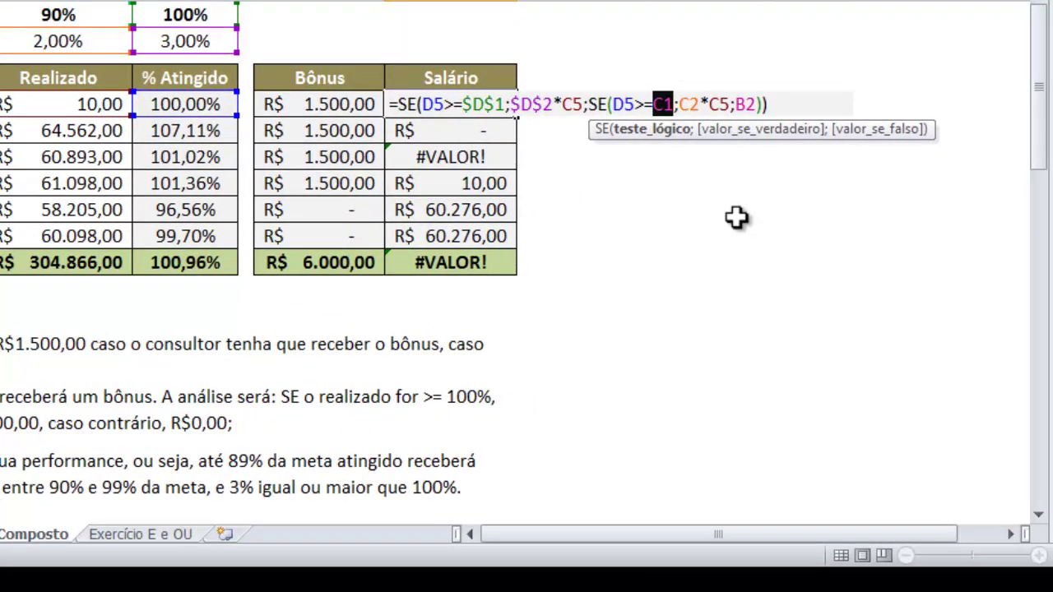
key(F4)
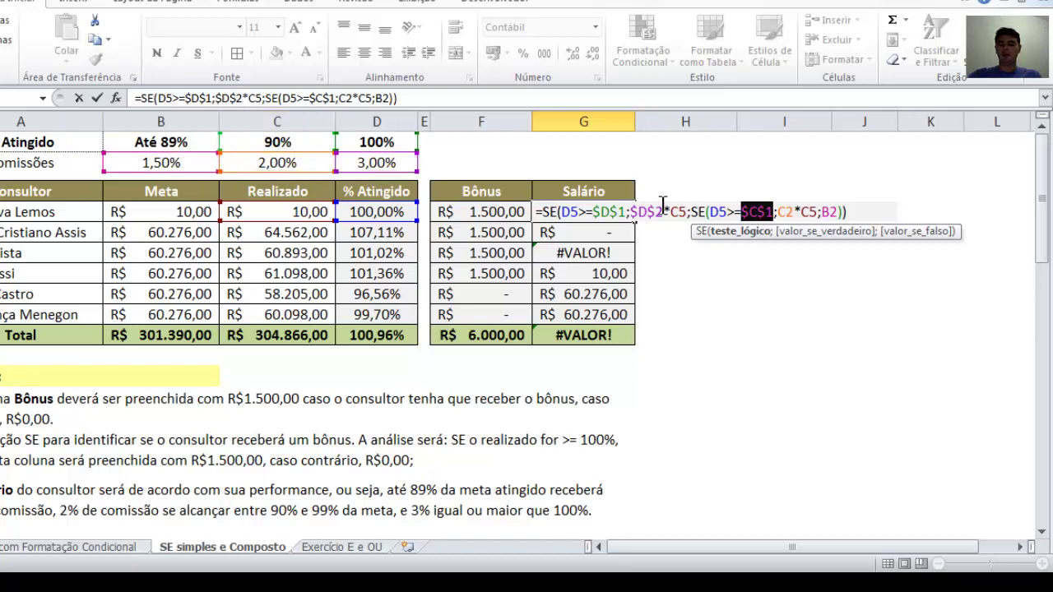
- Make the remaining commission rate references in the nested SE absolute as $C$2 and $B$2, keeping C5 relative
click(809, 212)
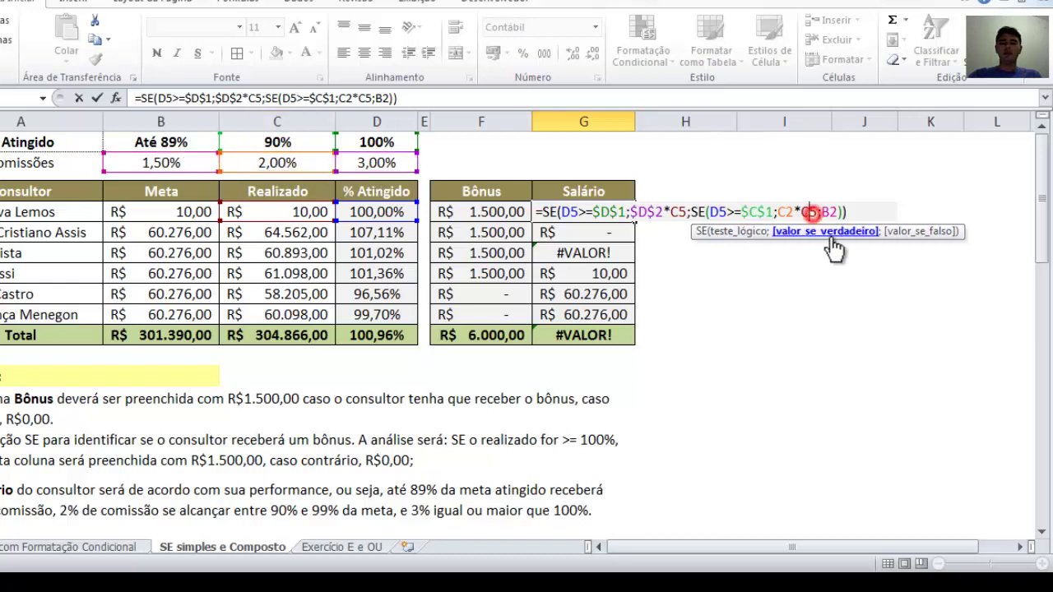
click(785, 212)
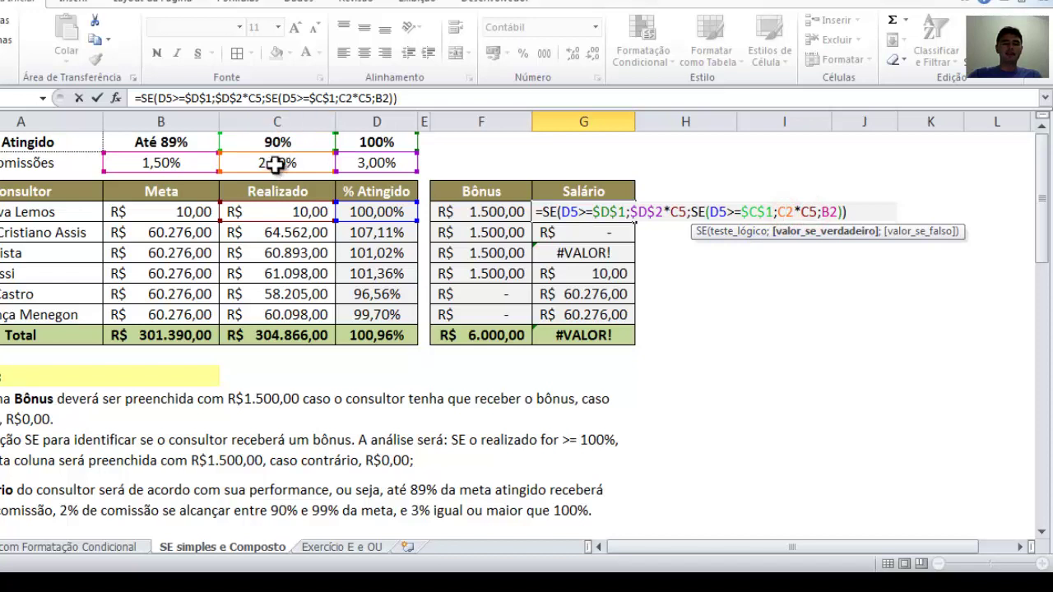
key(F4)
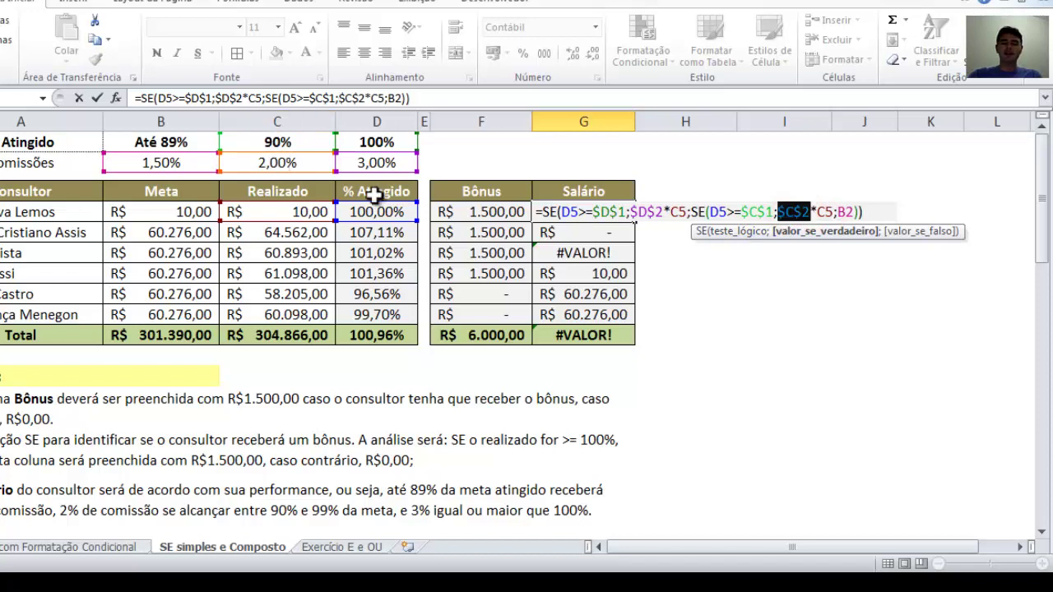
click(829, 207)
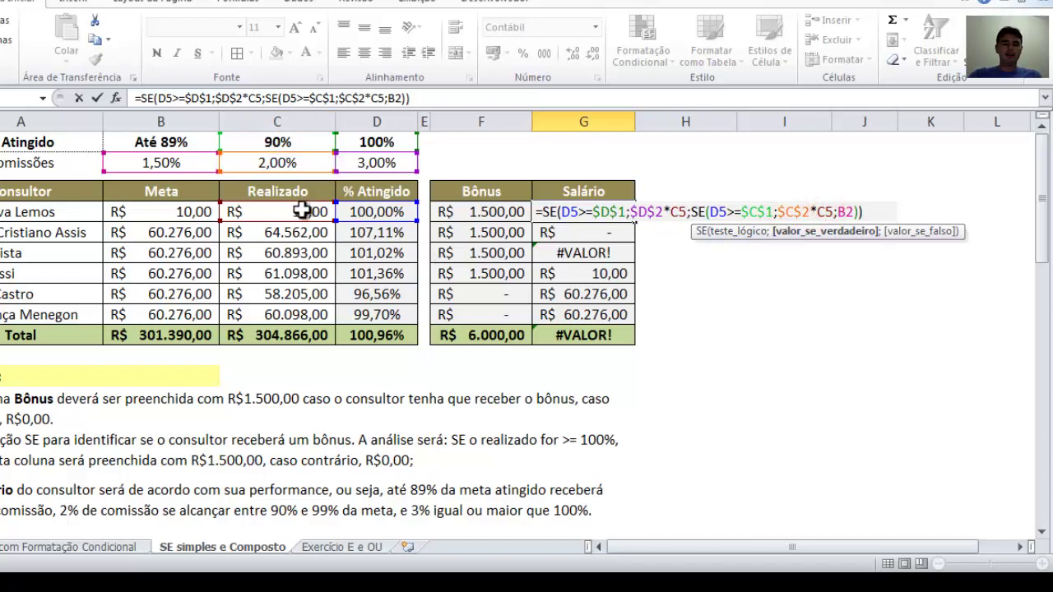
click(848, 219)
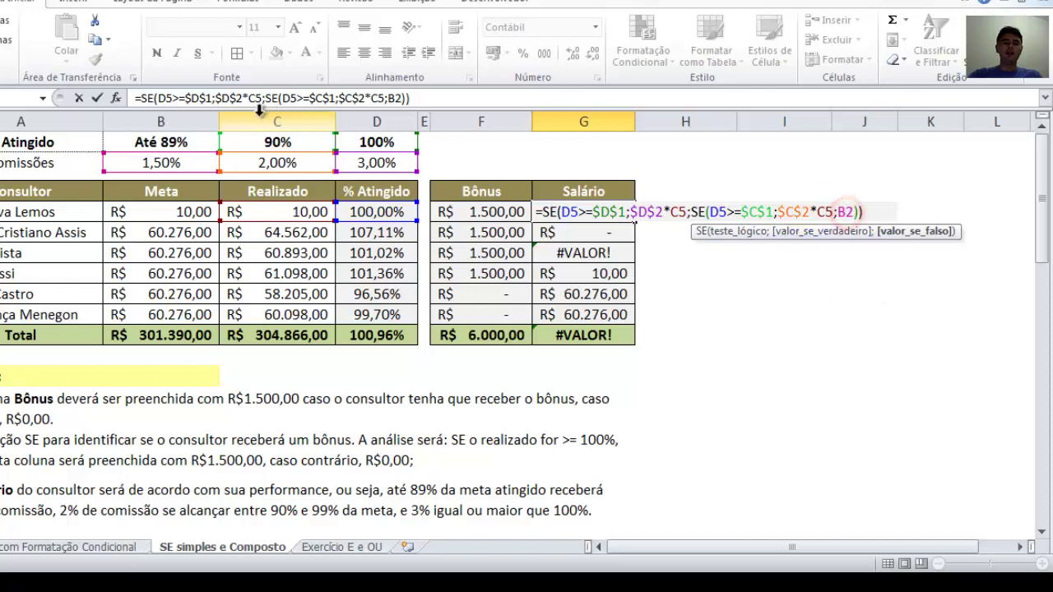
key(F4)
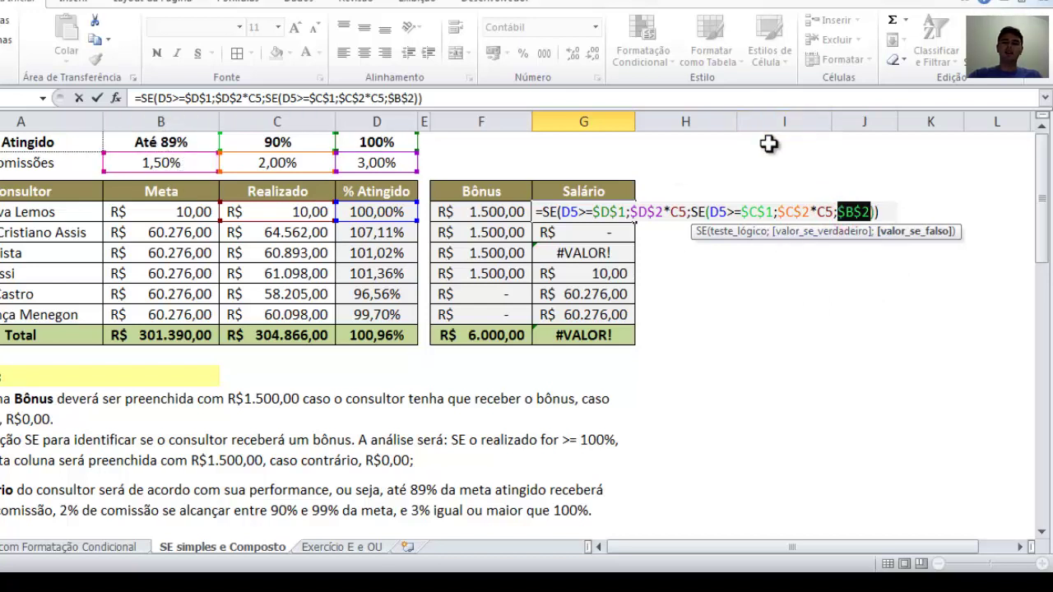
- Review and confirm the corrected G5 formula, fill it down through G10, and reselect G5
drag(878, 211, 493, 202)
click(897, 212)
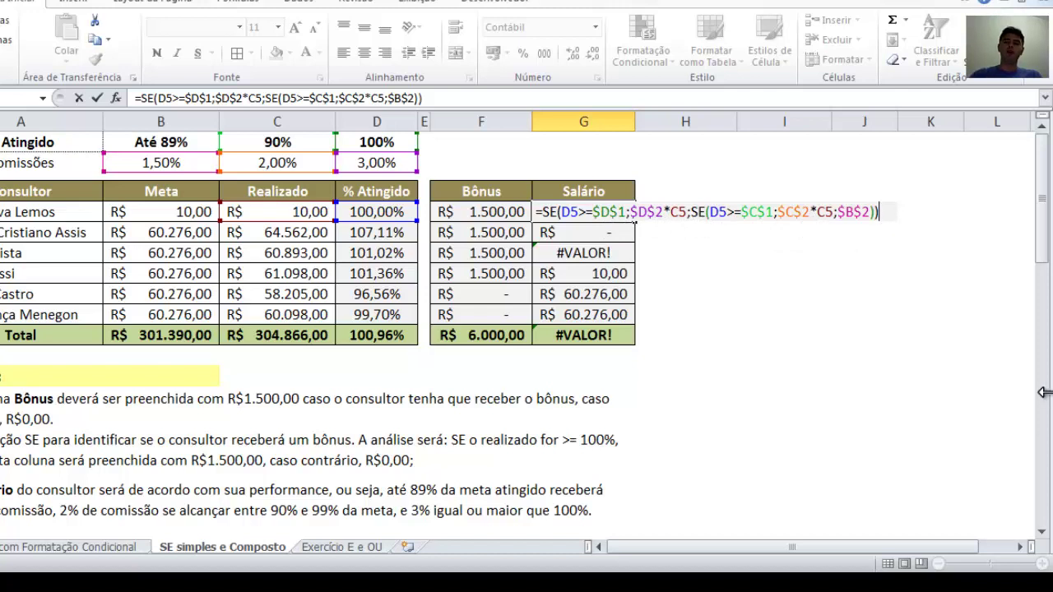
key(ctrl+Return)
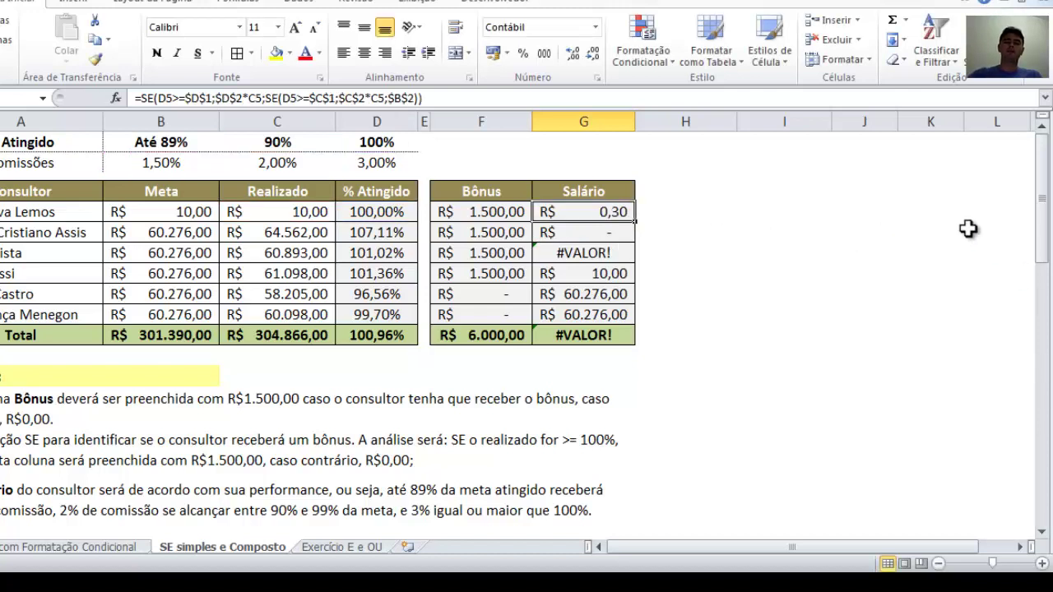
double_click(634, 220)
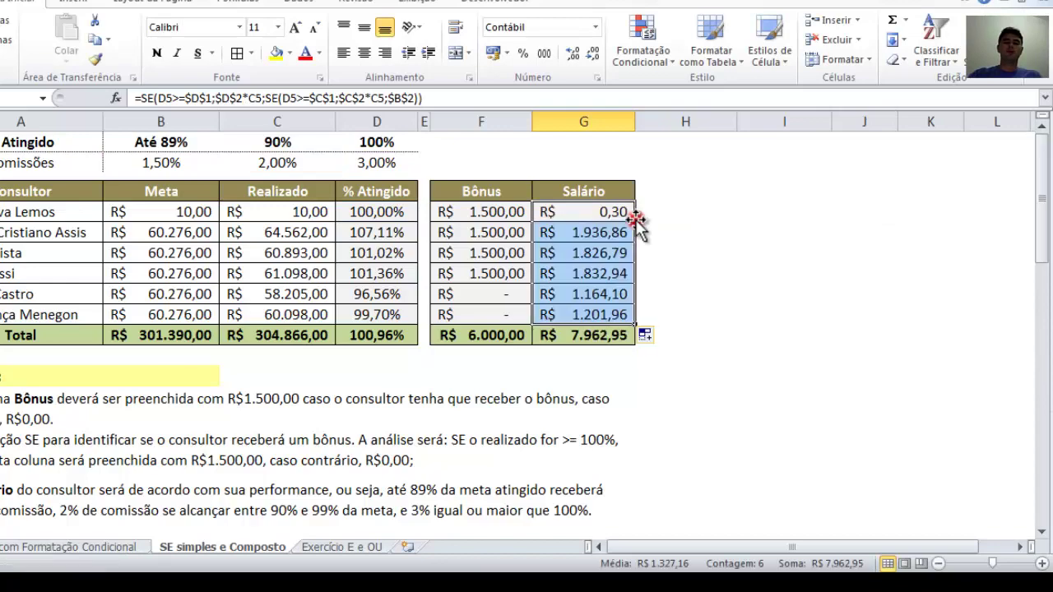
click(721, 254)
click(589, 212)
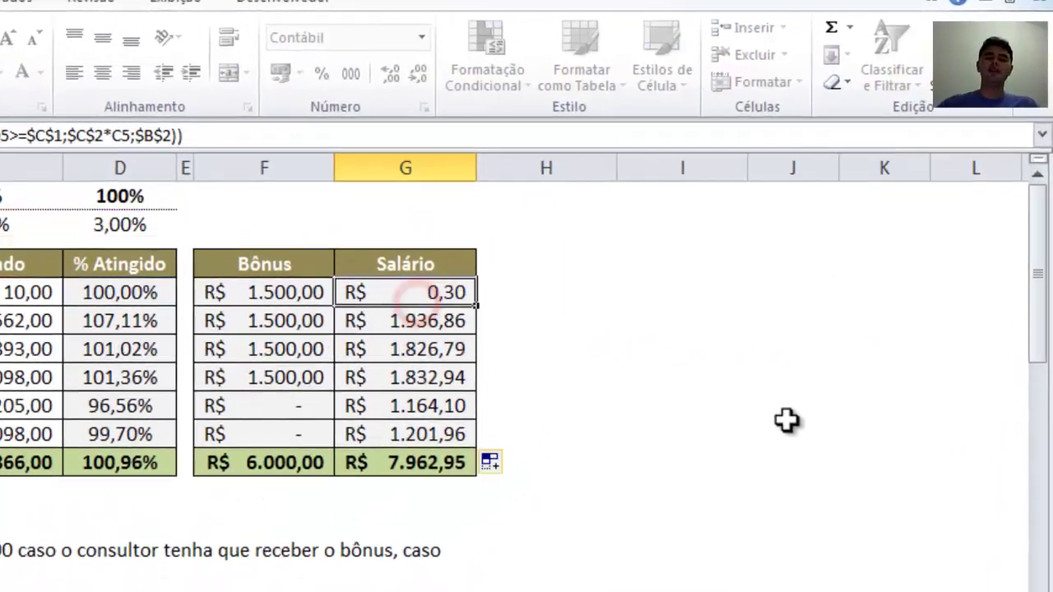
- Inspect the filled Salário formulas in G6 through G10, checking which references shift and which stay absolute
key(Down)
key(F2)
key(Return)
key(F2)
key(Return)
key(F2)
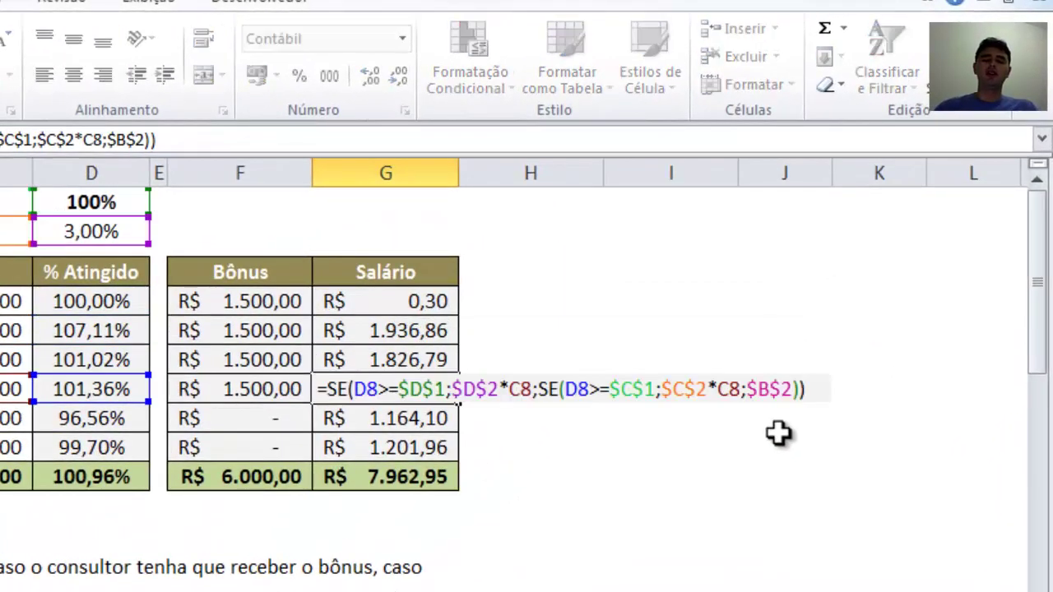
key(Return)
key(F2)
key(Return)
key(F2)
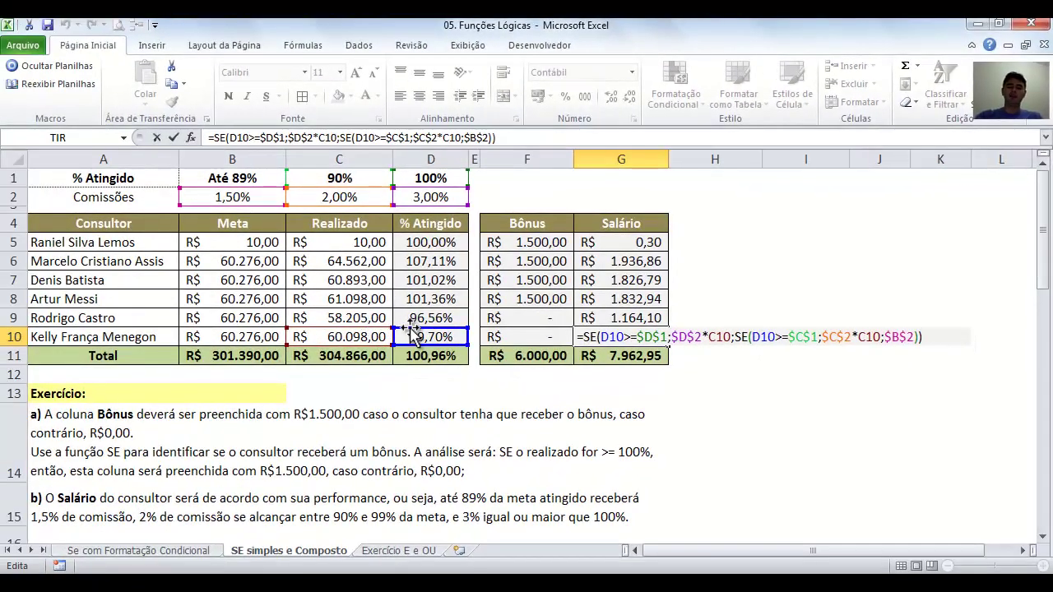
key(Escape)
- Compare the Salário formulas row by row from G7 down to G10, leaving them unedited
key(Up)
key(Up)
key(Up)
key(F2)
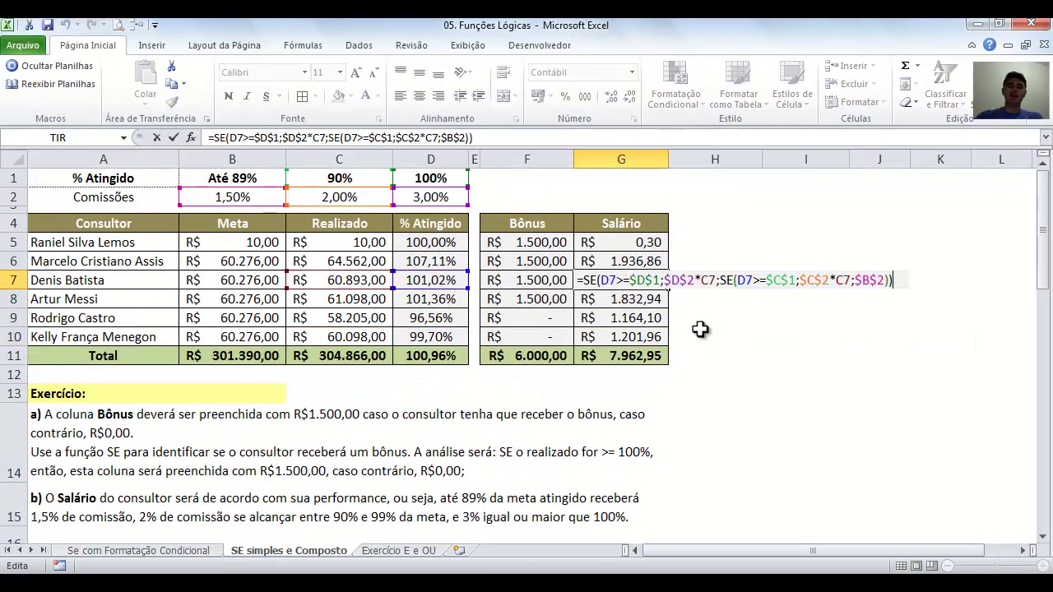
key(Escape)
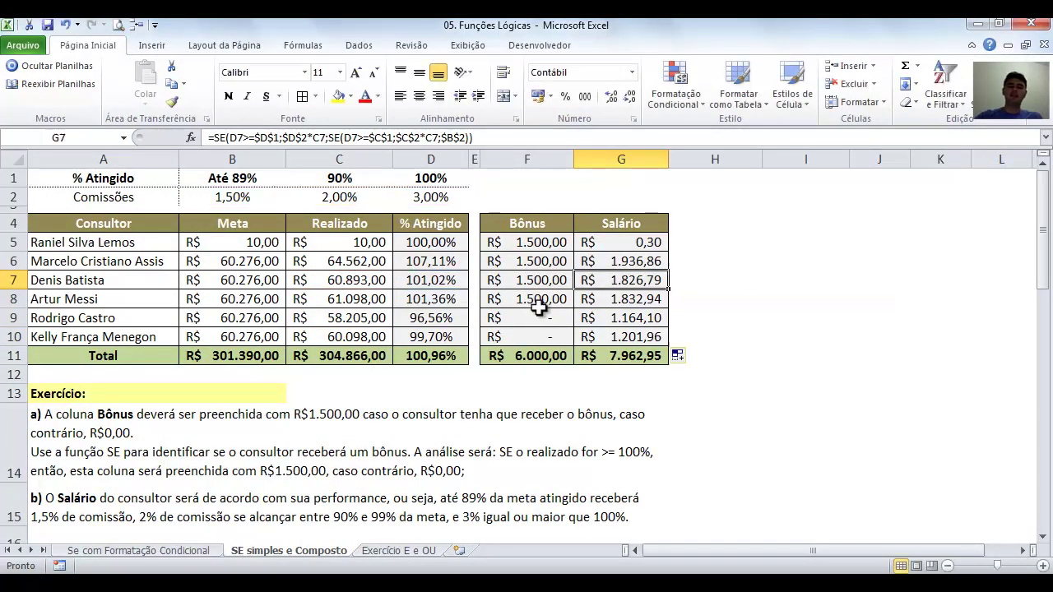
key(Down)
key(F2)
key(Escape)
key(Down)
key(F2)
key(Escape)
key(Down)
key(F2)
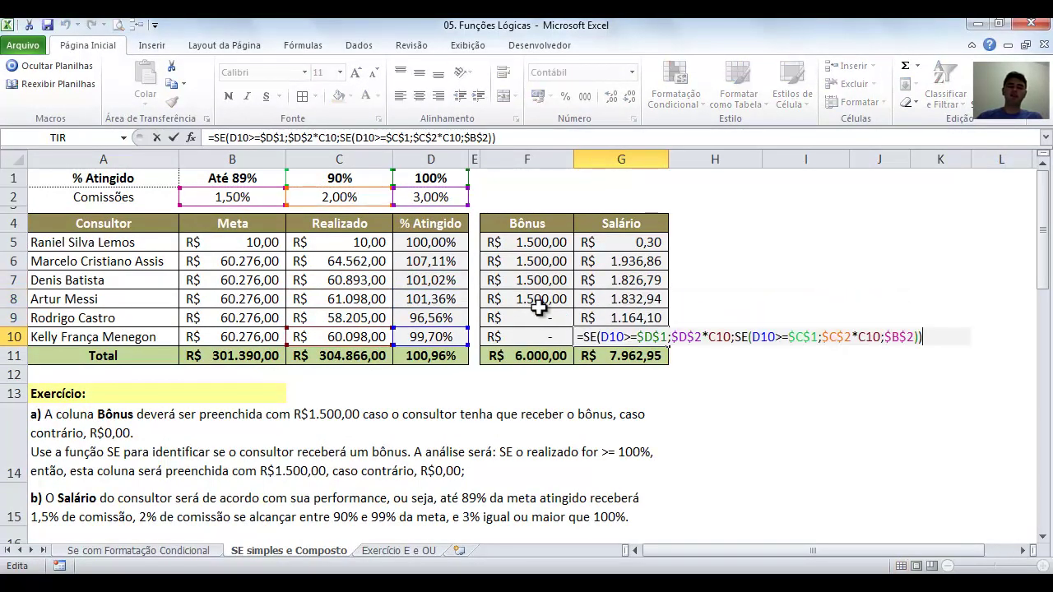
key(Escape)
- Recheck the Salário formulas in G9 and G8, working upward from G10
key(Up)
key(F2)
key(Escape)
key(Up)
key(F2)
key(Escape)
- Try replacing the $D$1 threshold reference in the G7 Salário formula with the constant 100%
key(Up)
key(F2)
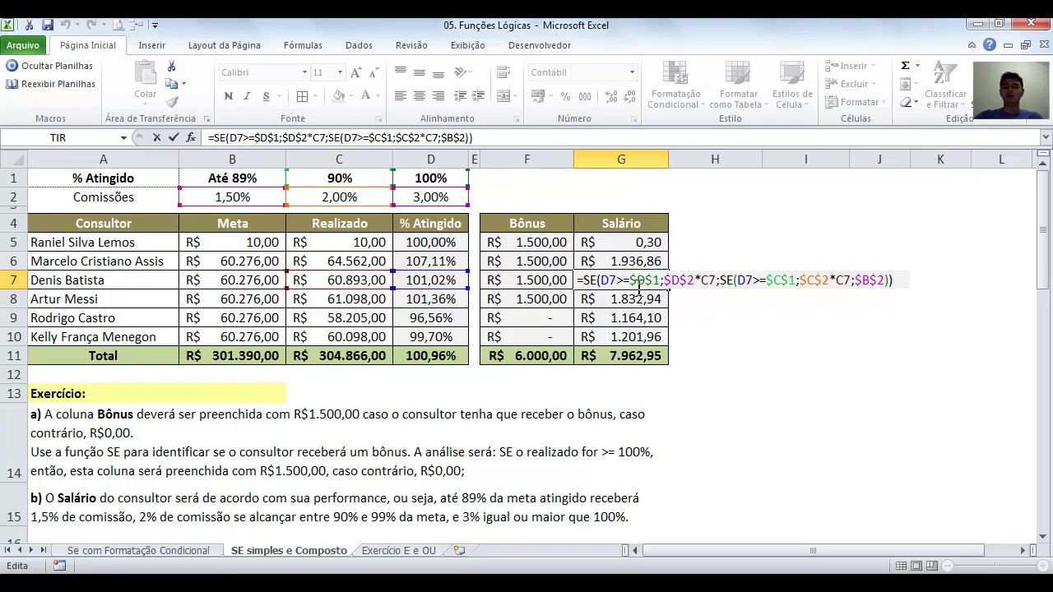
drag(634, 280, 668, 280)
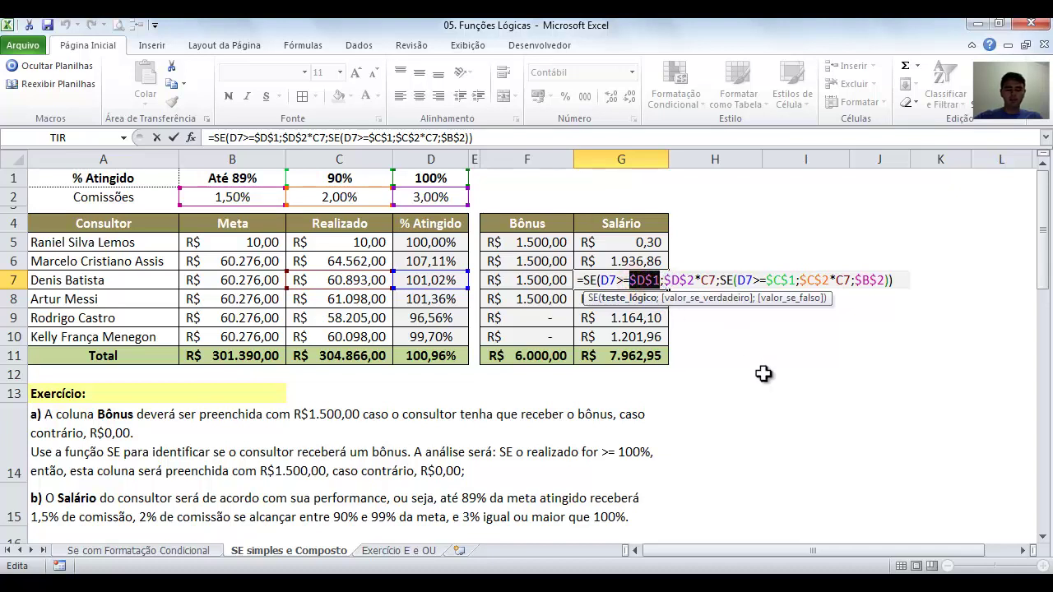
text(100)
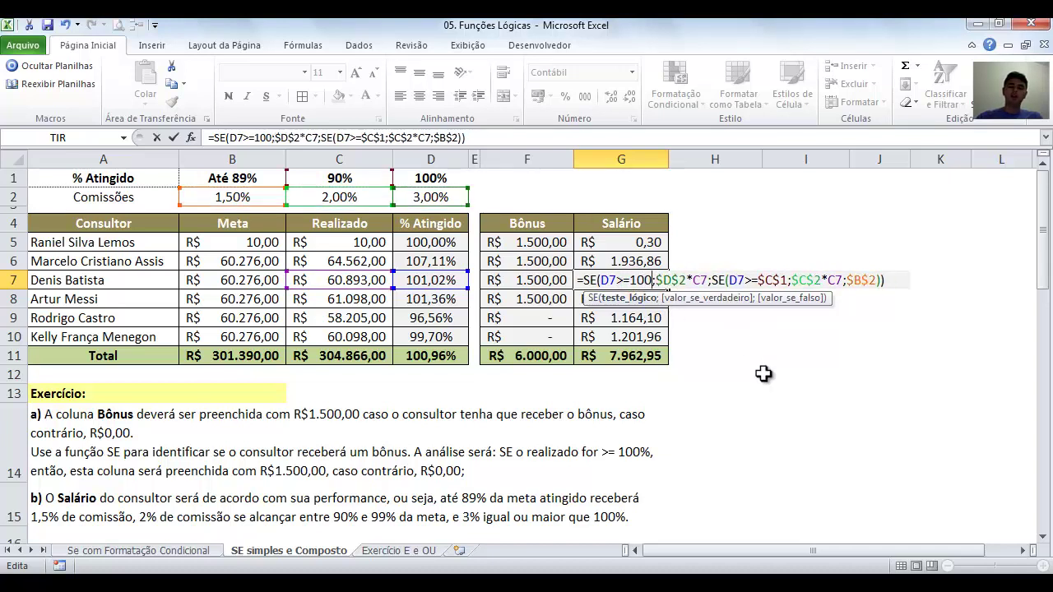
text(%)
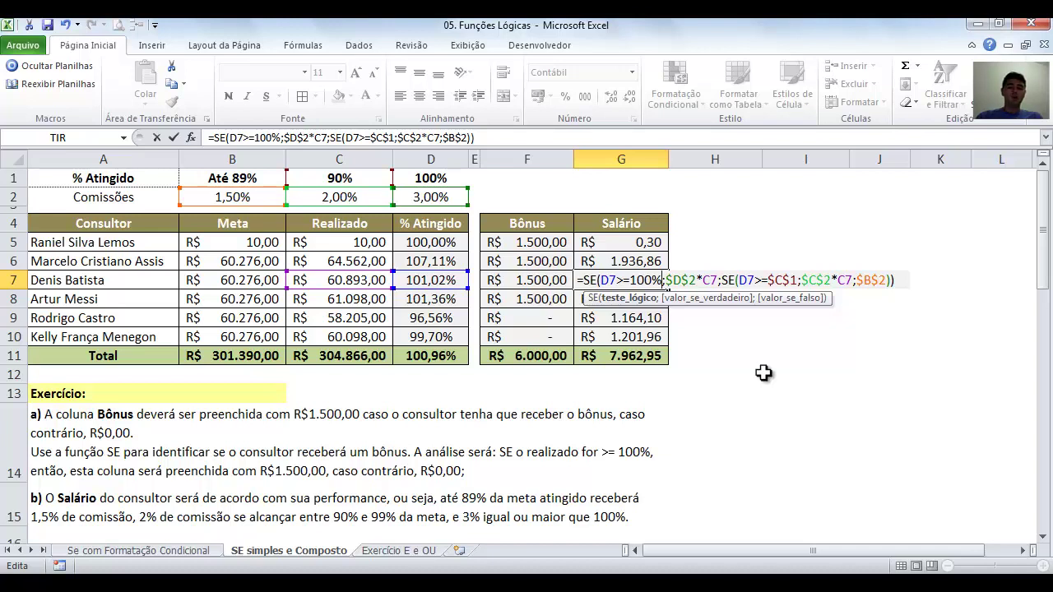
key(Return)
- Examine the threshold references in the G5 and G7 Salário formulas without changing them
double_click(648, 243)
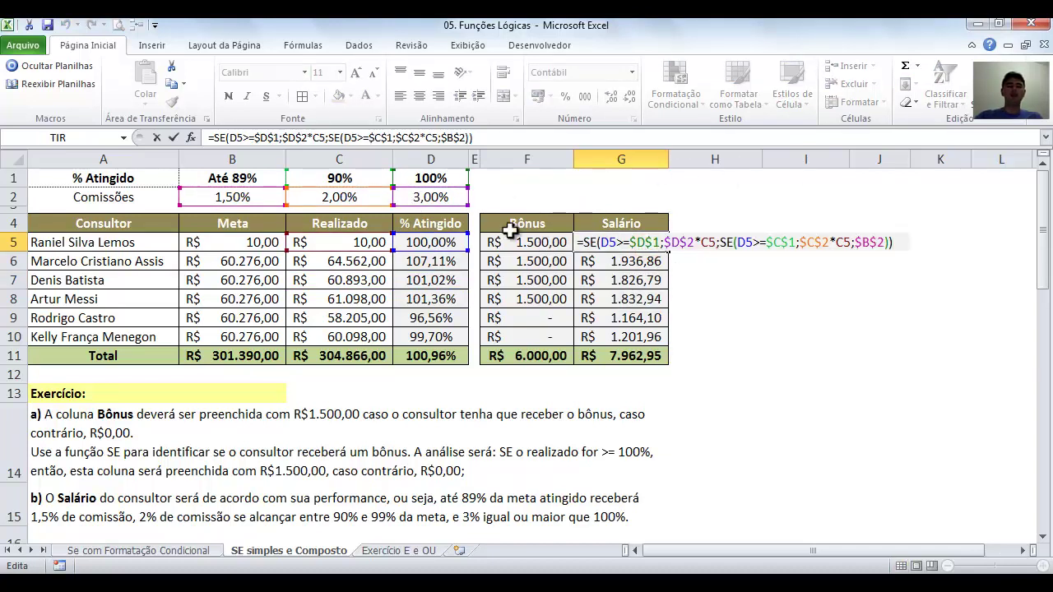
key(Escape)
double_click(632, 277)
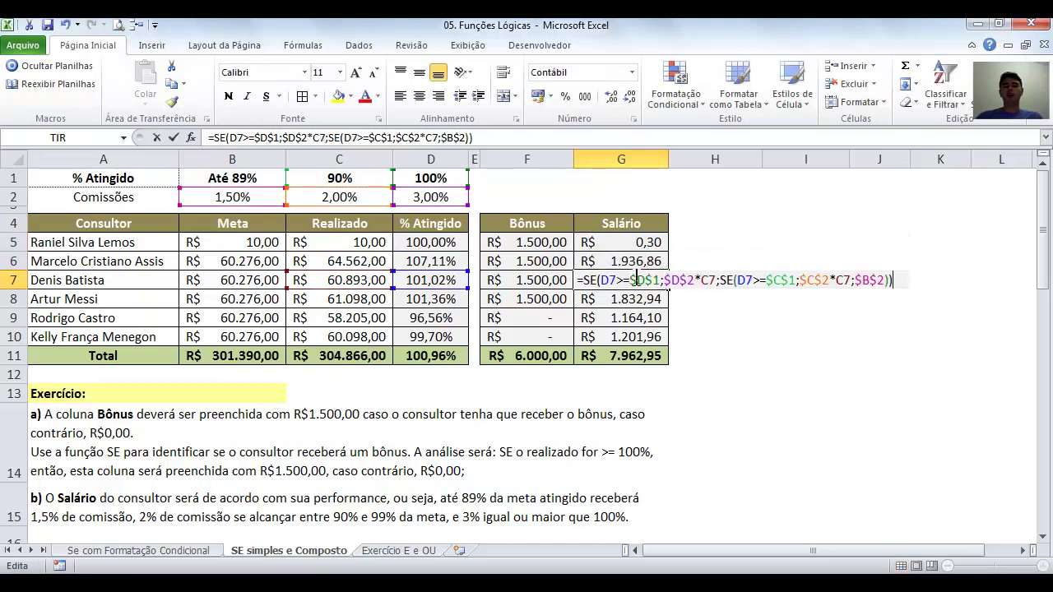
key(Escape)
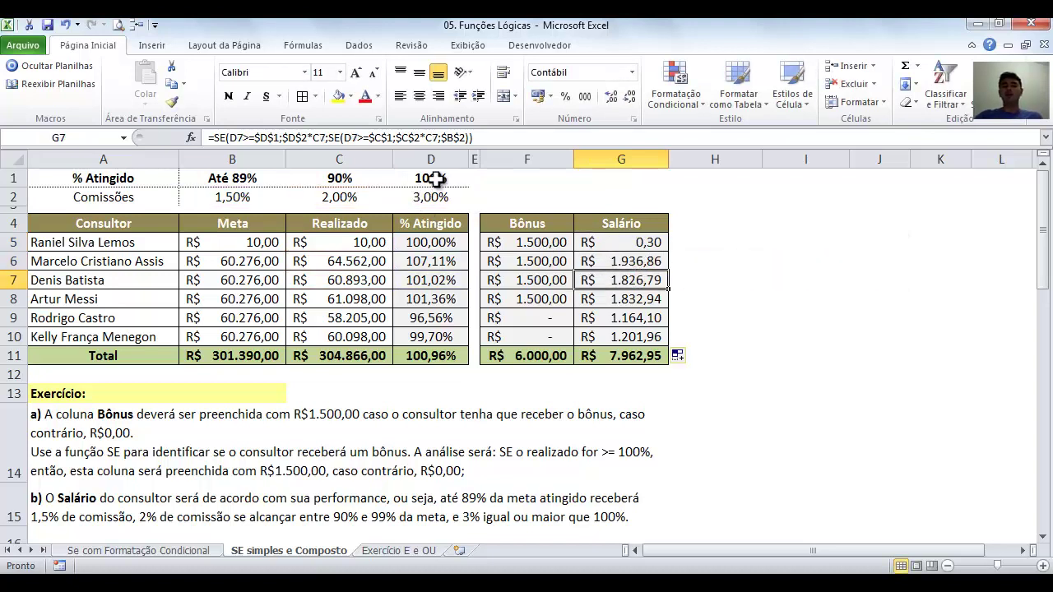
- Test the highest commission threshold in D1 with 98% and with 96%
click(431, 177)
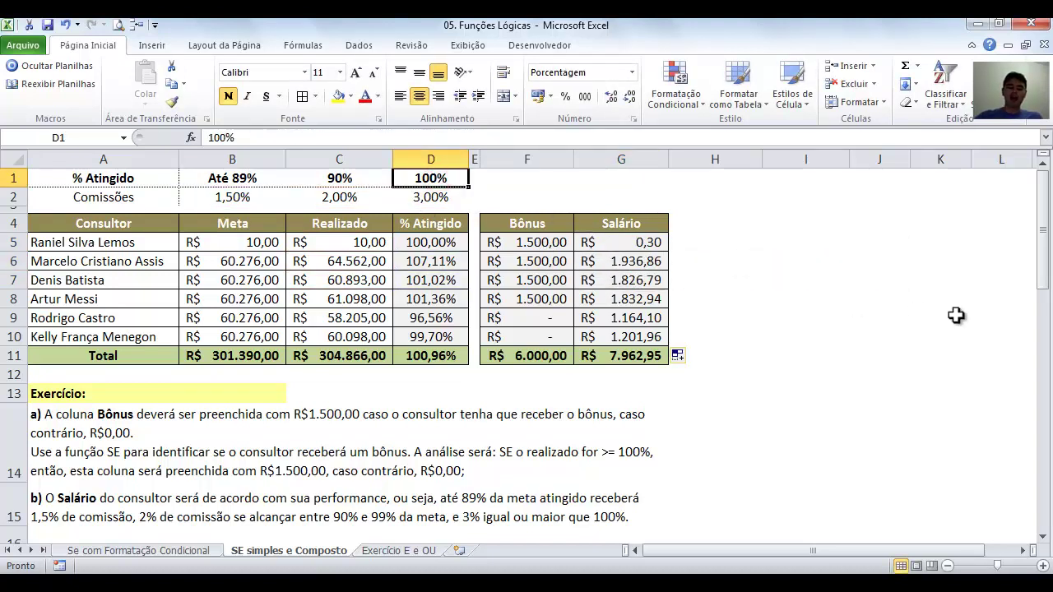
text(98)
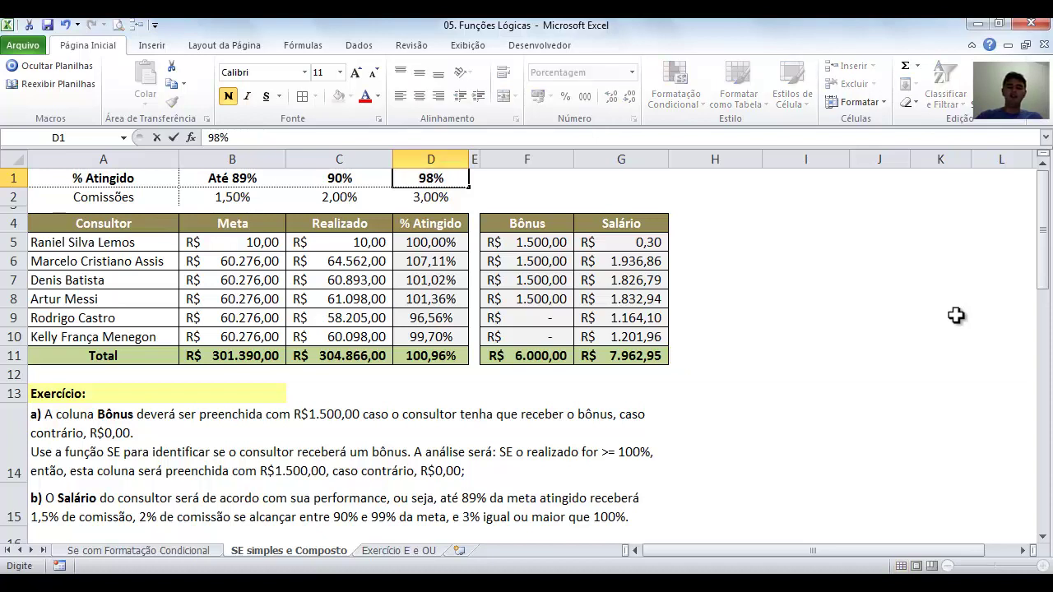
key(Return)
key(Up)
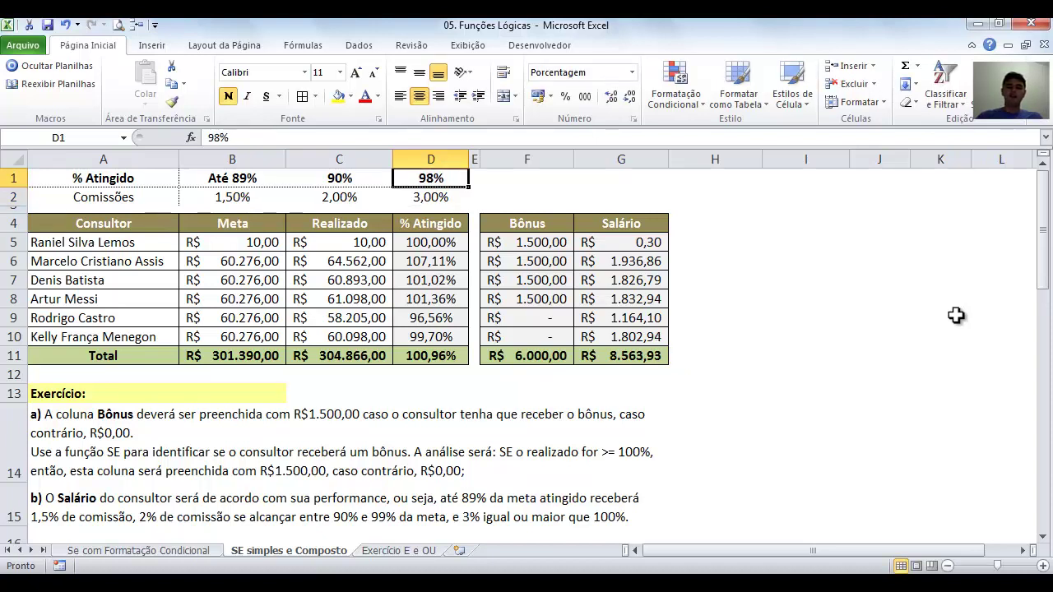
text(9)
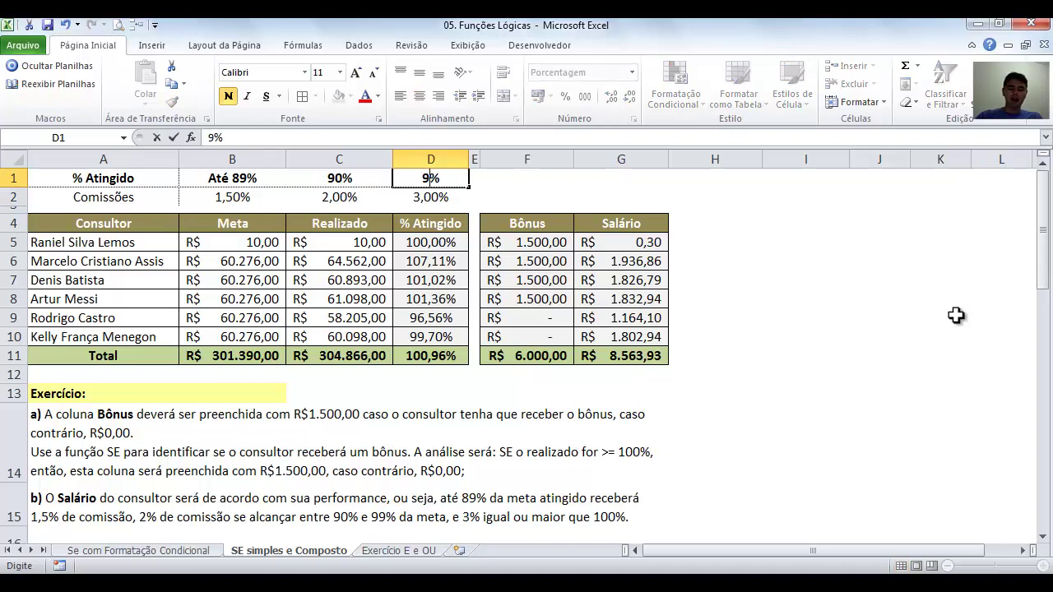
key(Return)
key(Up)
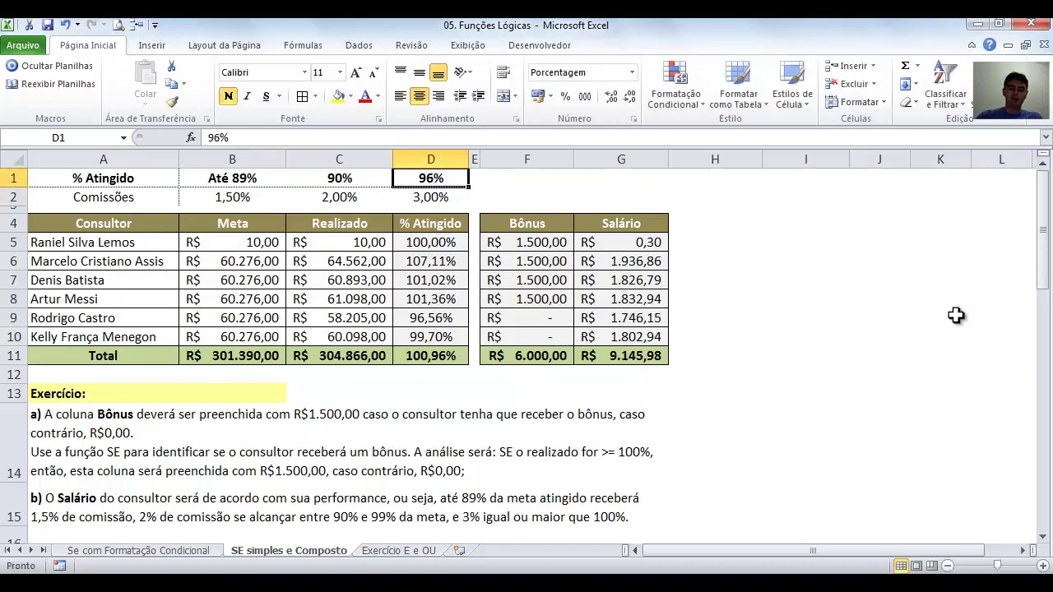
- Set the highest commission threshold in D1 to 95%
text(9)
key(Return)
key(Up)
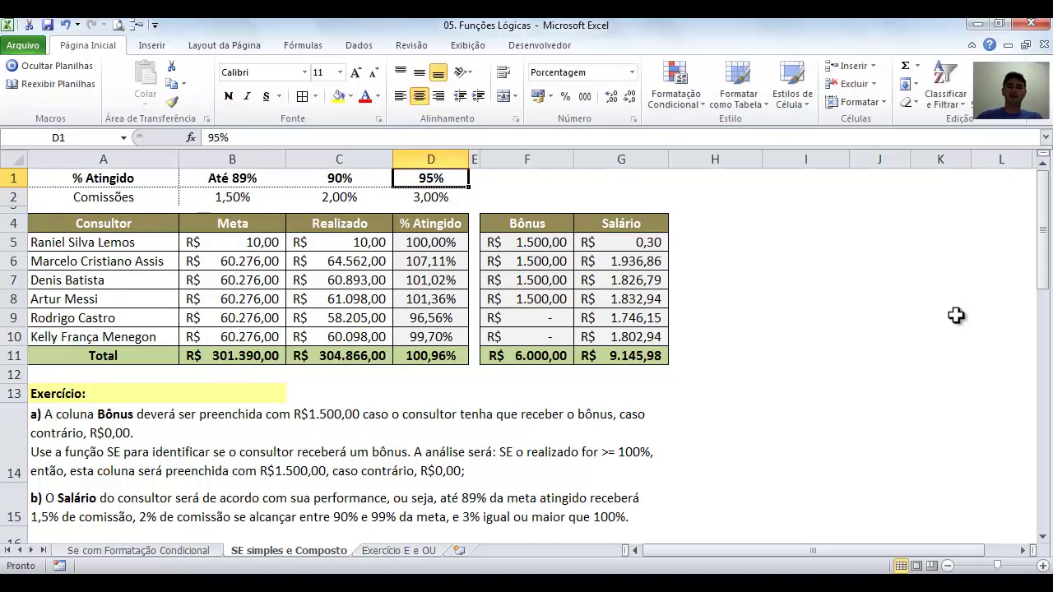
- Set the commission rate in D2 to 3,5% and reselect the threshold in D1
key(Down)
text(3,)
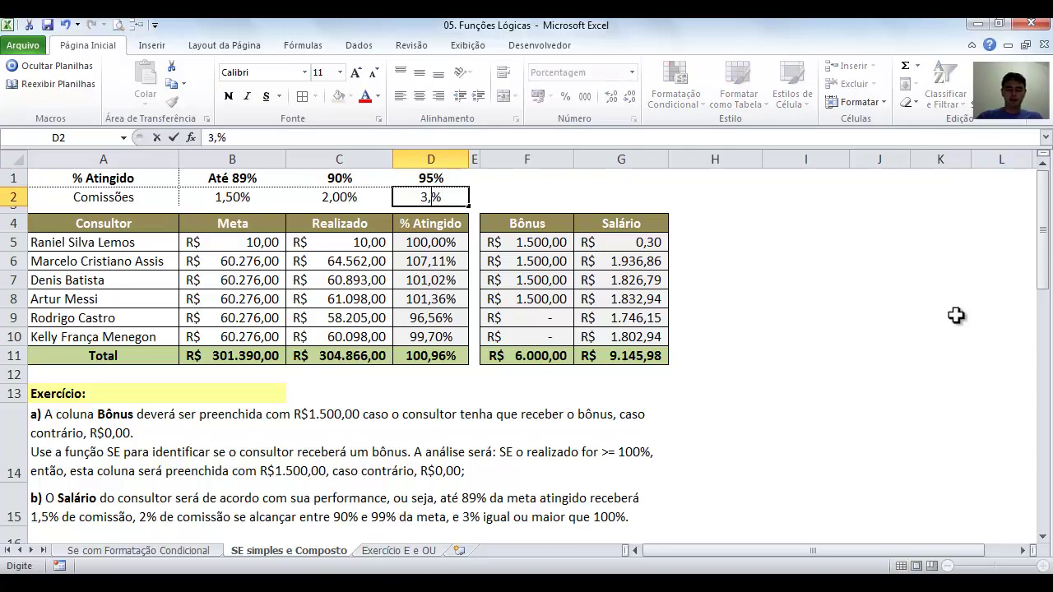
text(5)
key(Return)
key(Up)
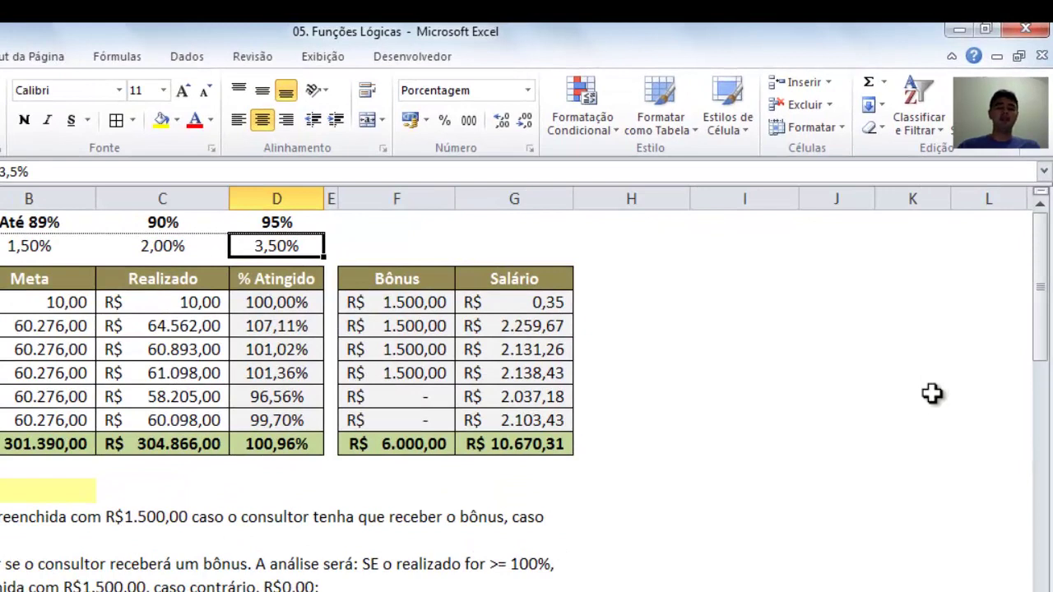
key(Up)
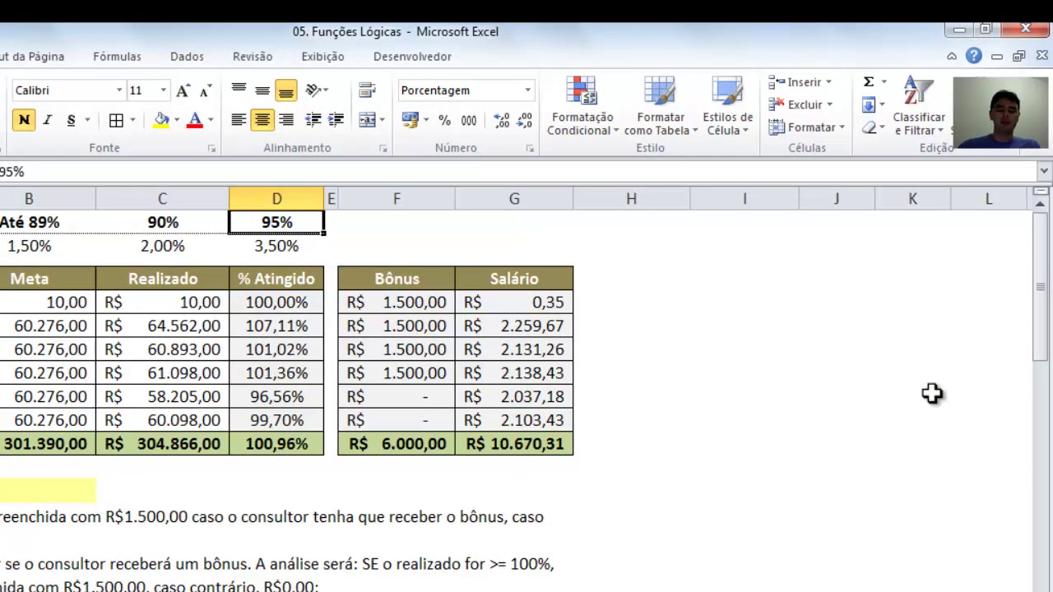